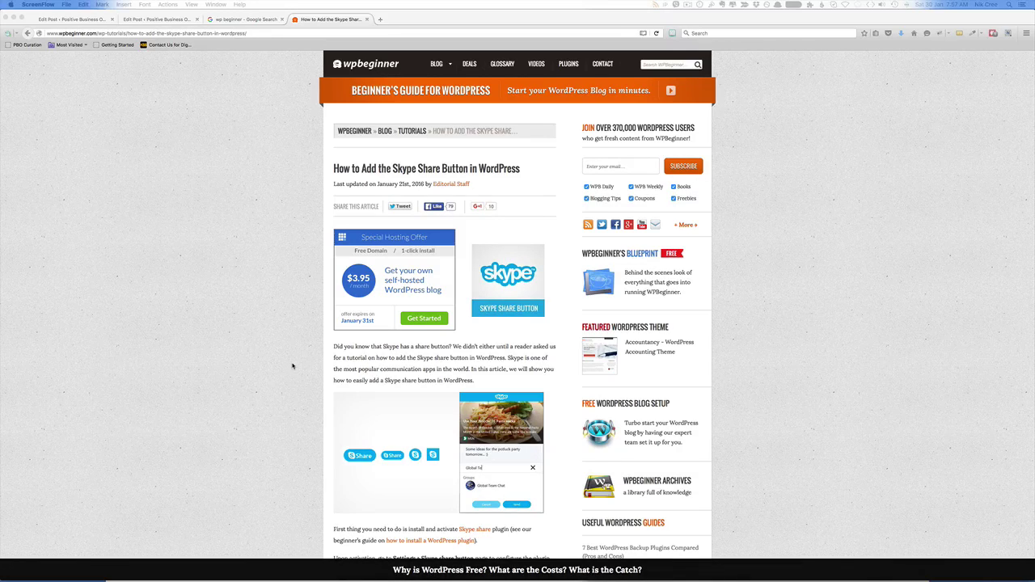
# Start a curated Press This post from the Skype share button article with the PBO Curation bookmarklet
pyautogui.scroll(-5, 287, 364)
pyautogui.scroll(5, 282, 361)
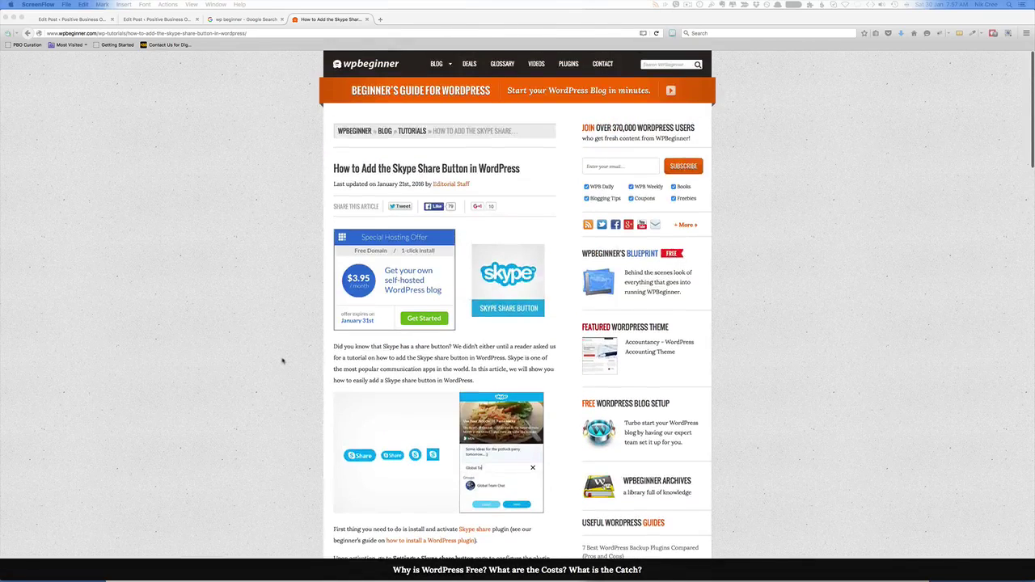
pyautogui.click(19, 46)
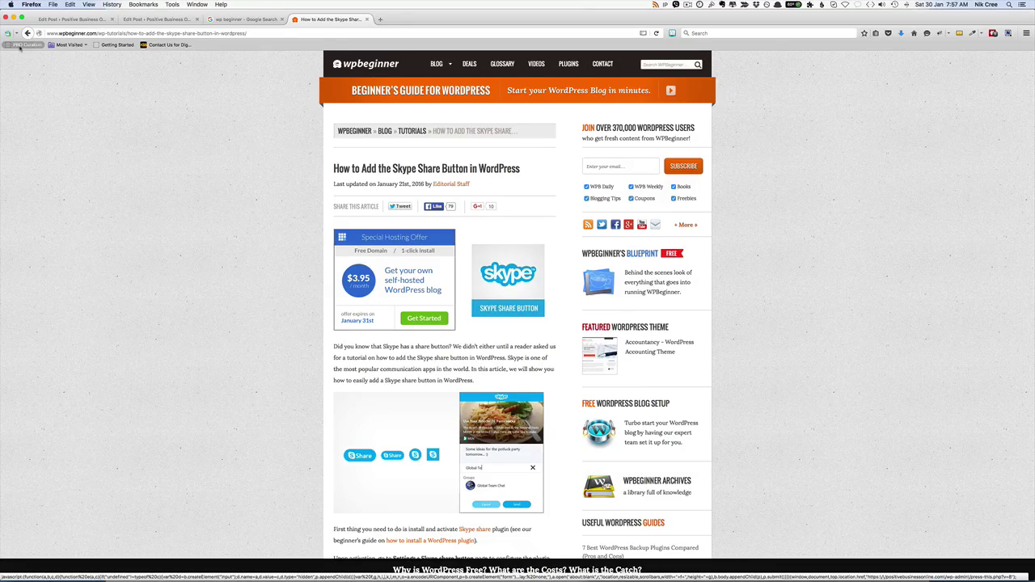
pyautogui.click(19, 47)
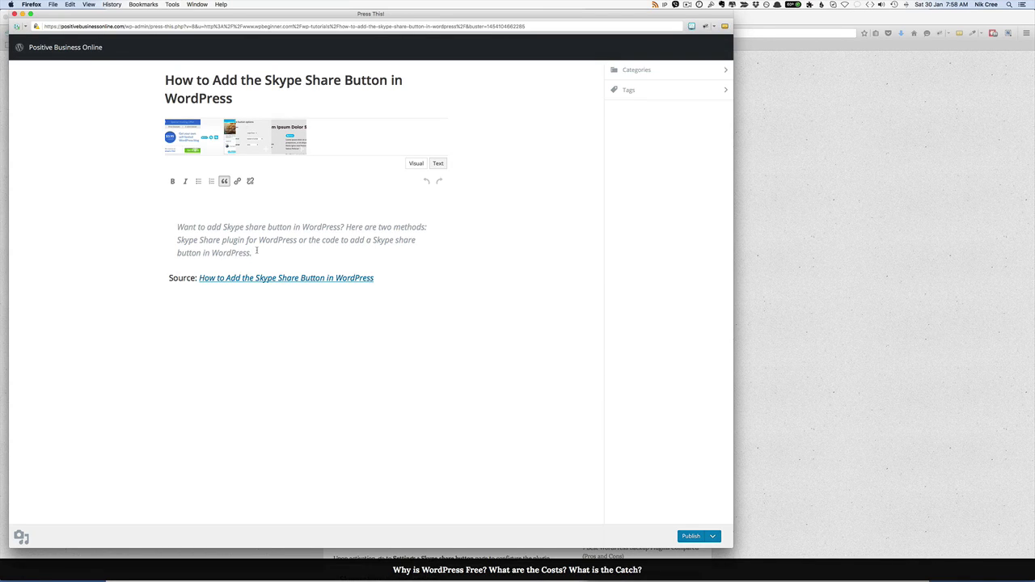
# Remove the blockquote formatting from the excerpt paragraph
pyautogui.click(250, 253)
pyautogui.moveTo(259, 252); pyautogui.dragTo(175, 225)
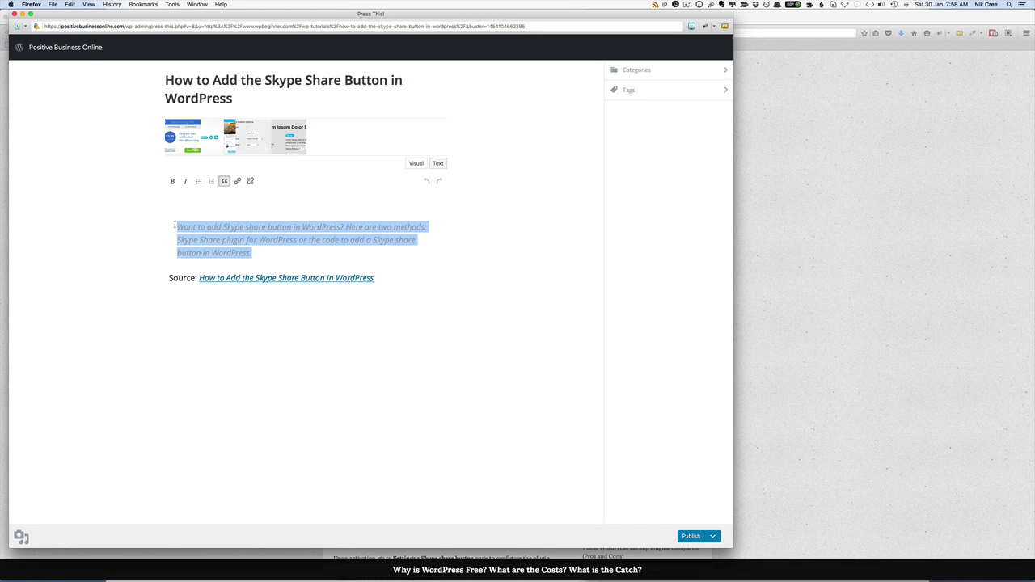
pyautogui.click(224, 181)
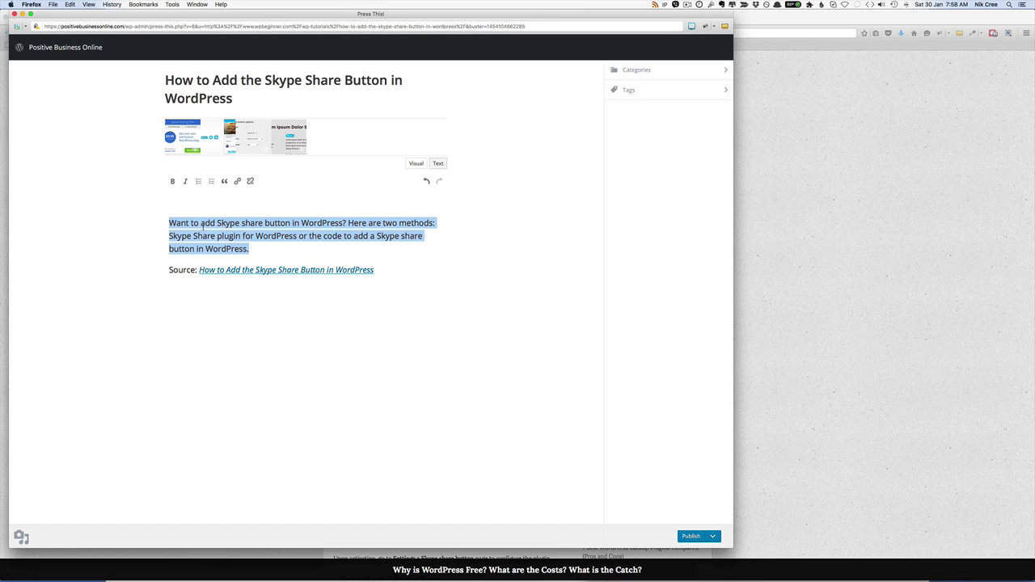
pyautogui.click(203, 225)
# Make part of the excerpt bold, then undo the bold
pyautogui.moveTo(200, 223); pyautogui.dragTo(204, 236)
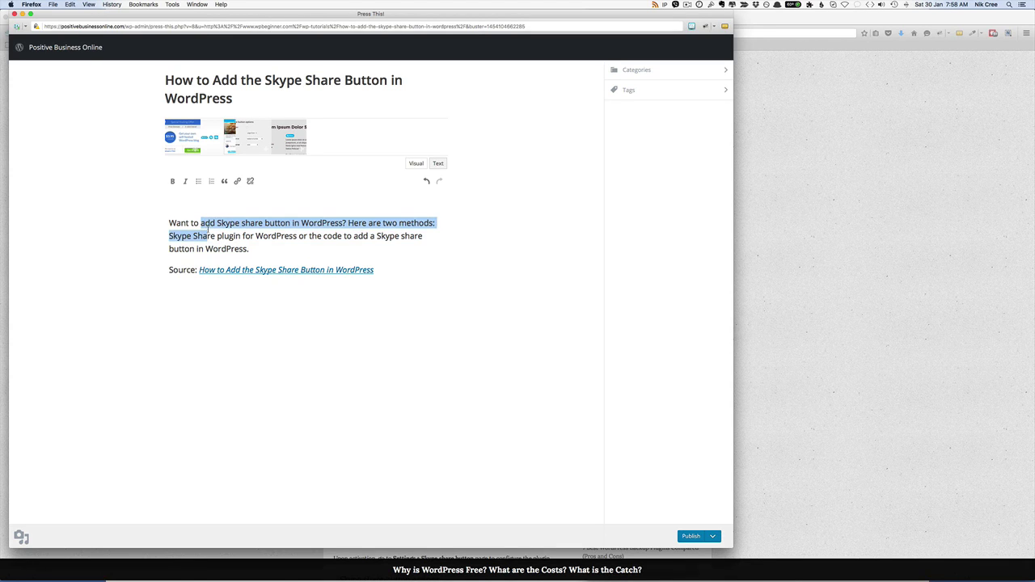
pyautogui.click(172, 181)
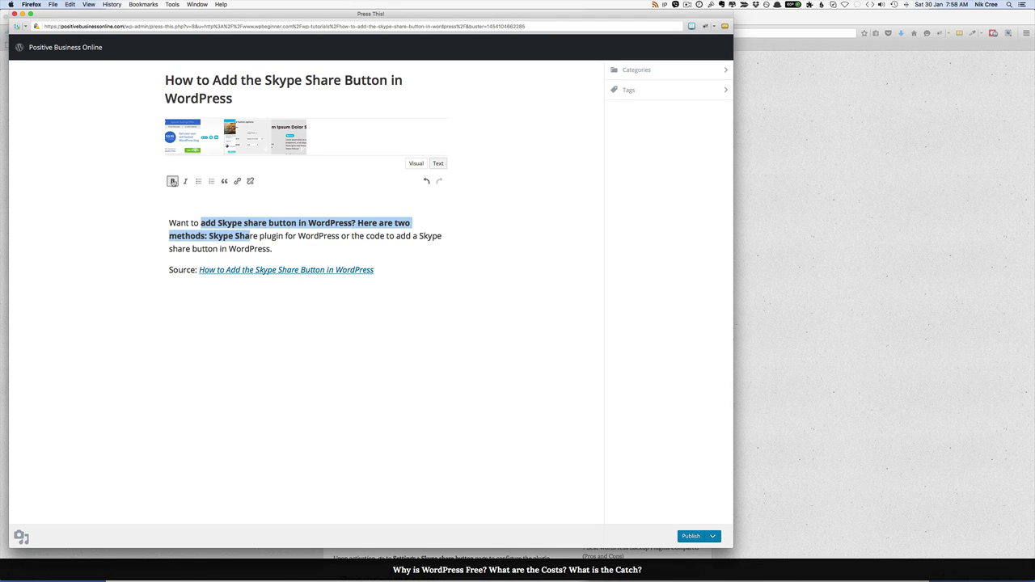
pyautogui.click(172, 181)
pyautogui.click(233, 235)
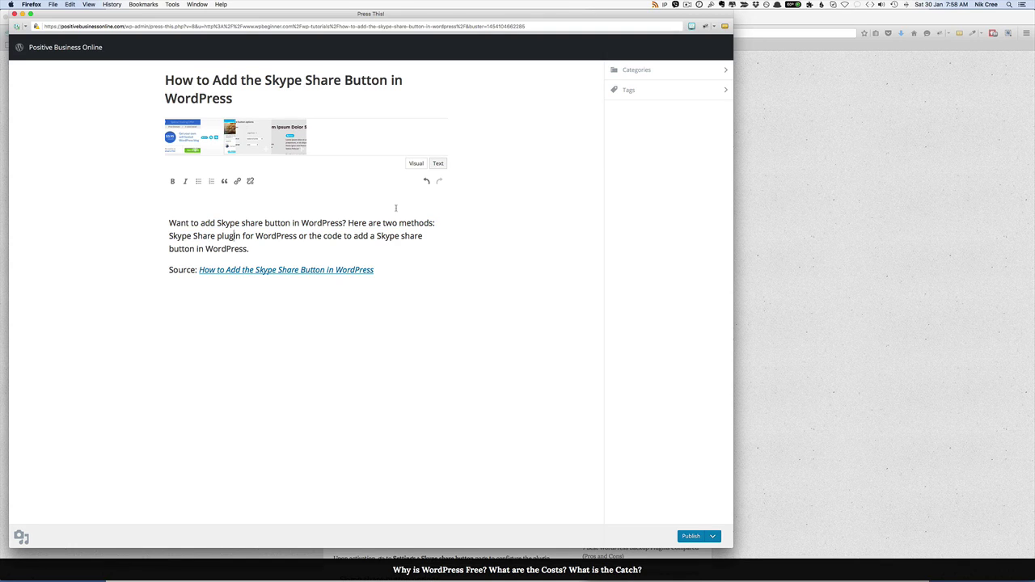
# Check the post's HTML in the Text view and return to the Visual view
pyautogui.click(438, 164)
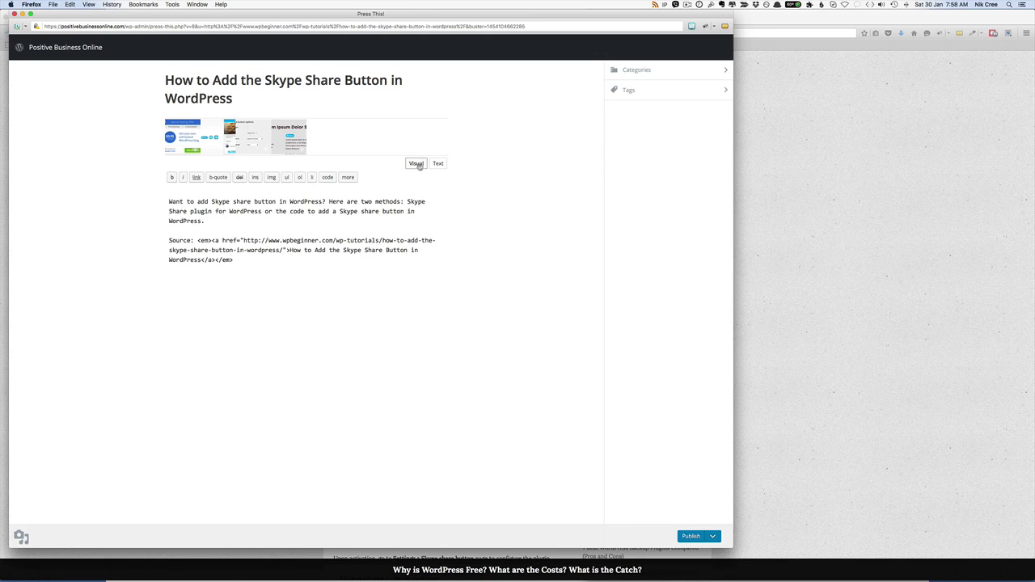
pyautogui.click(416, 163)
pyautogui.click(453, 236)
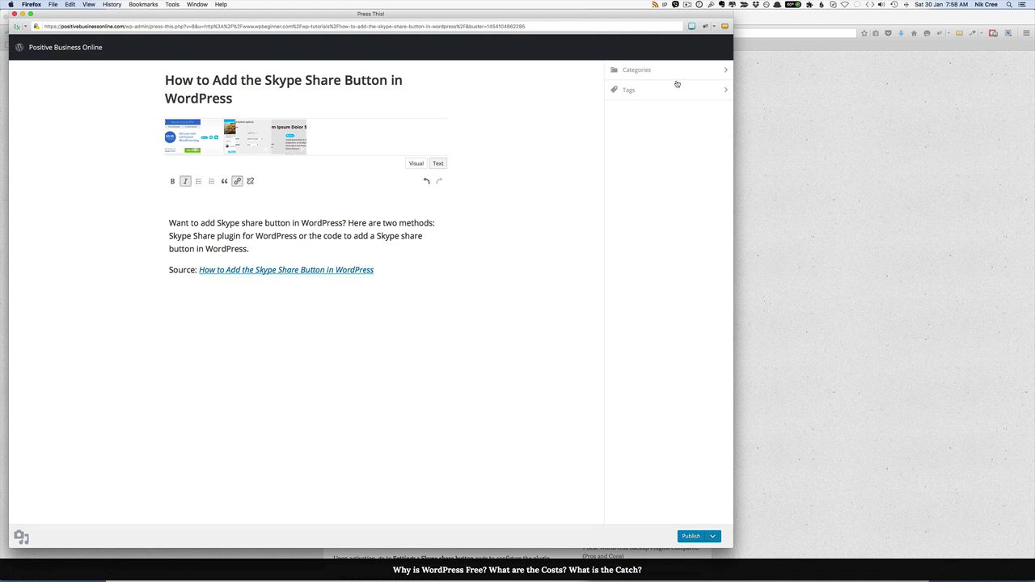
# File the post under the Social Media and WordPress Help categories
pyautogui.click(710, 71)
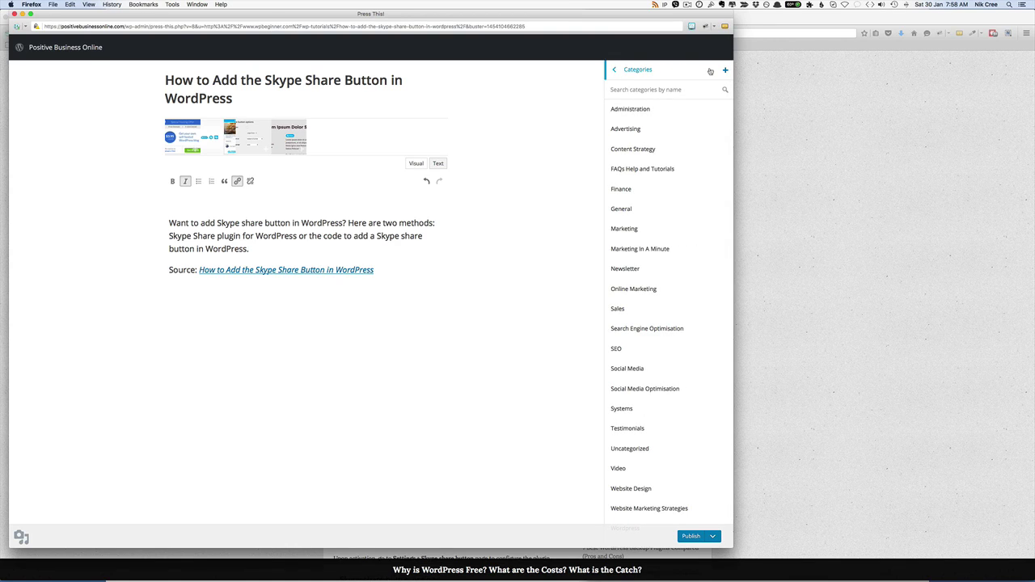
pyautogui.click(638, 369)
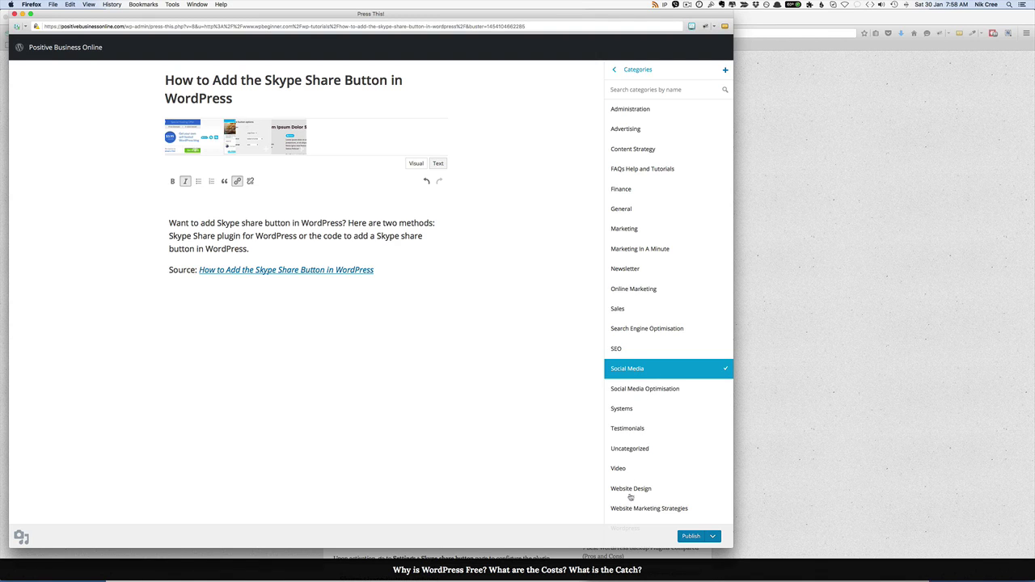
pyautogui.scroll(-2, 631, 501)
pyautogui.scroll(-5, 632, 501)
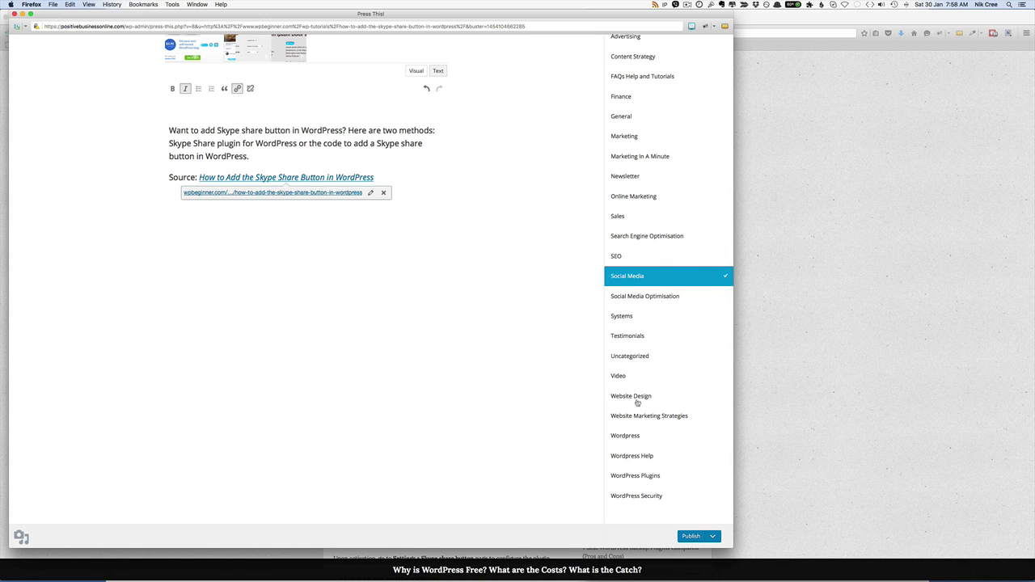
pyautogui.click(626, 456)
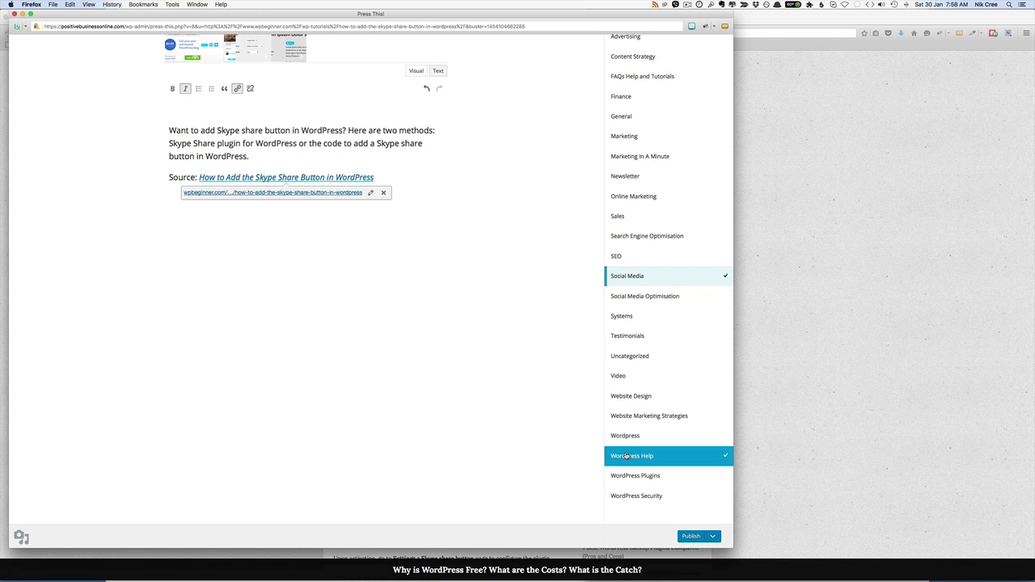
pyautogui.scroll(4, 626, 456)
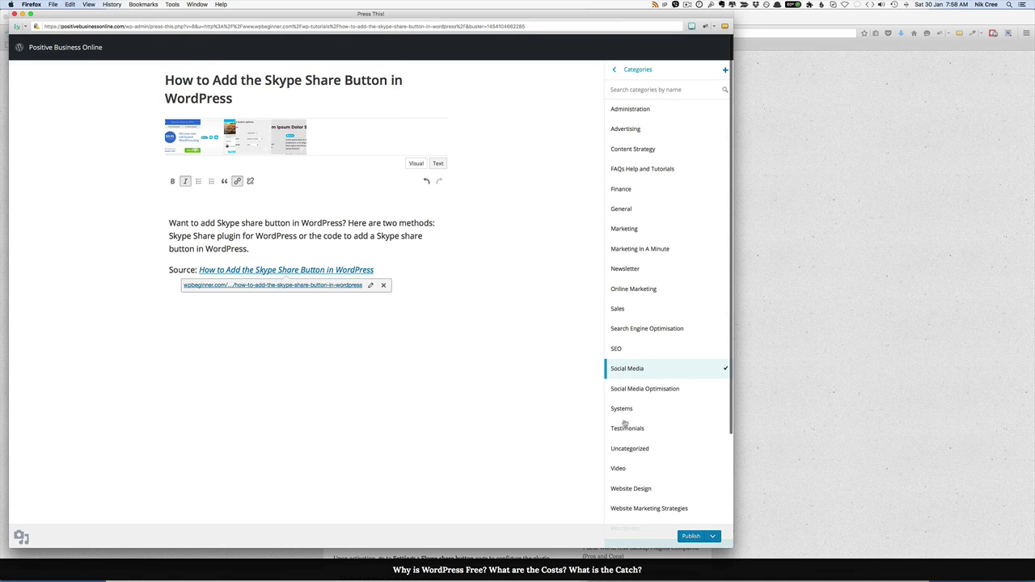
pyautogui.click(622, 73)
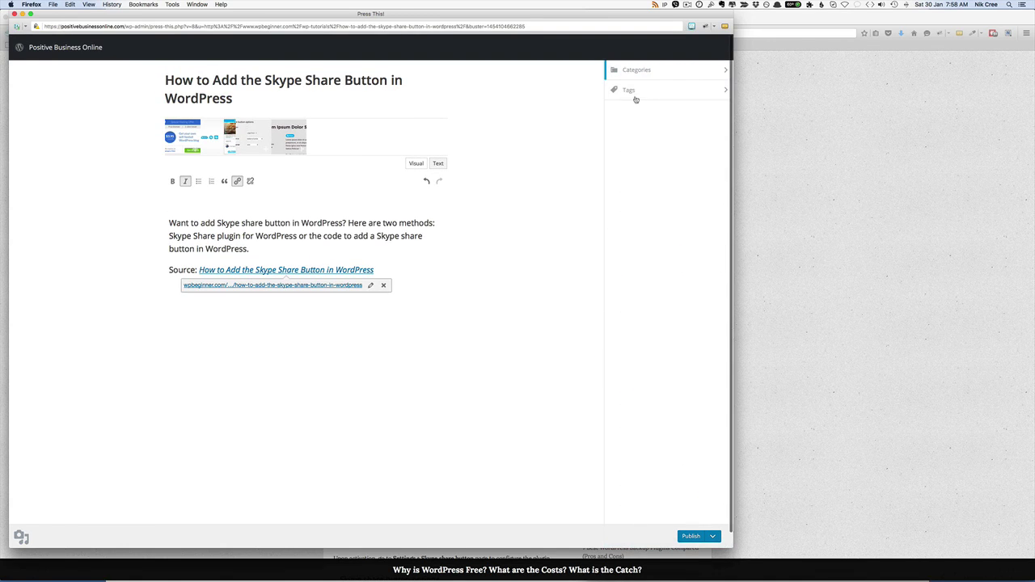
# Tag the post Social Media, Skype, and FAQs Help and Tutorials
pyautogui.click(632, 89)
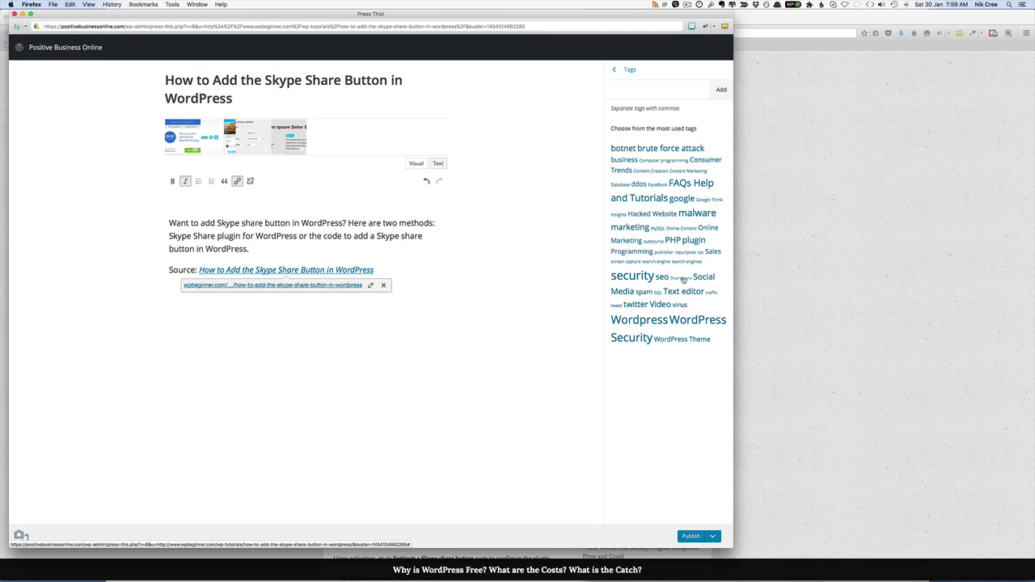
pyautogui.click(708, 279)
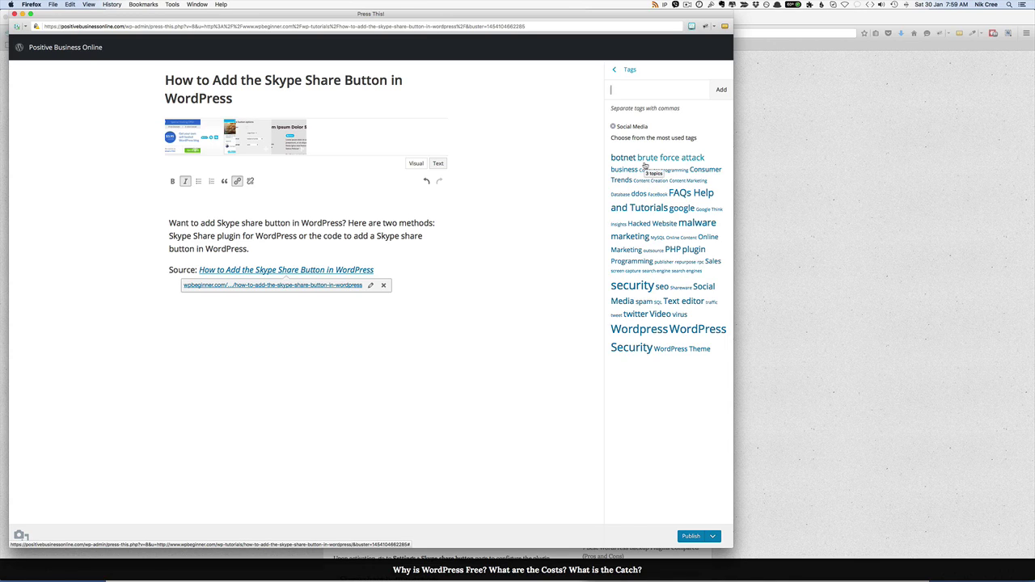
pyautogui.write('Skype')
pyautogui.press('Return')
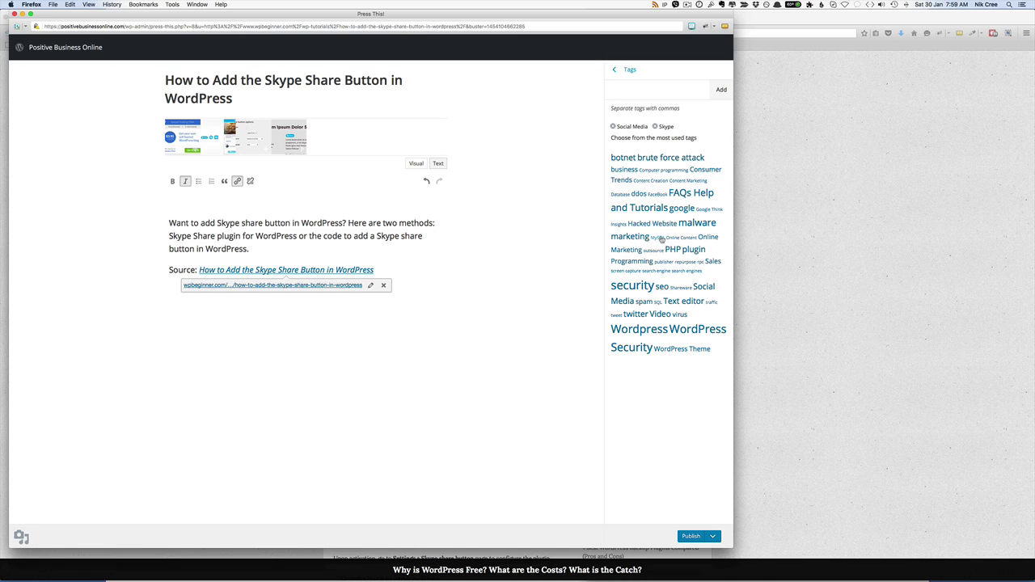
pyautogui.click(652, 210)
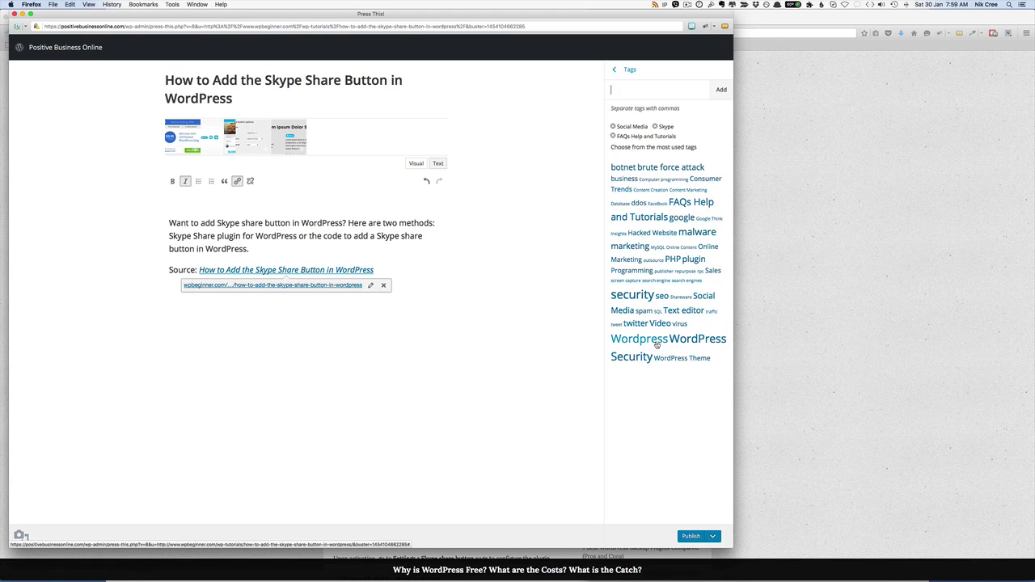
pyautogui.click(628, 73)
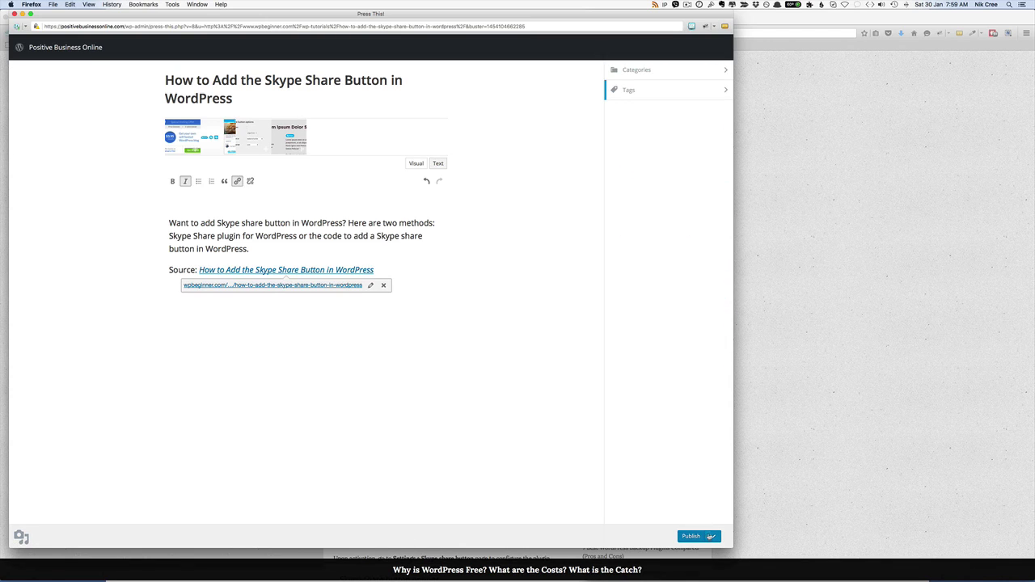
# Preview the curated post and compare it with the source article and other open browser tabs
pyautogui.click(712, 536)
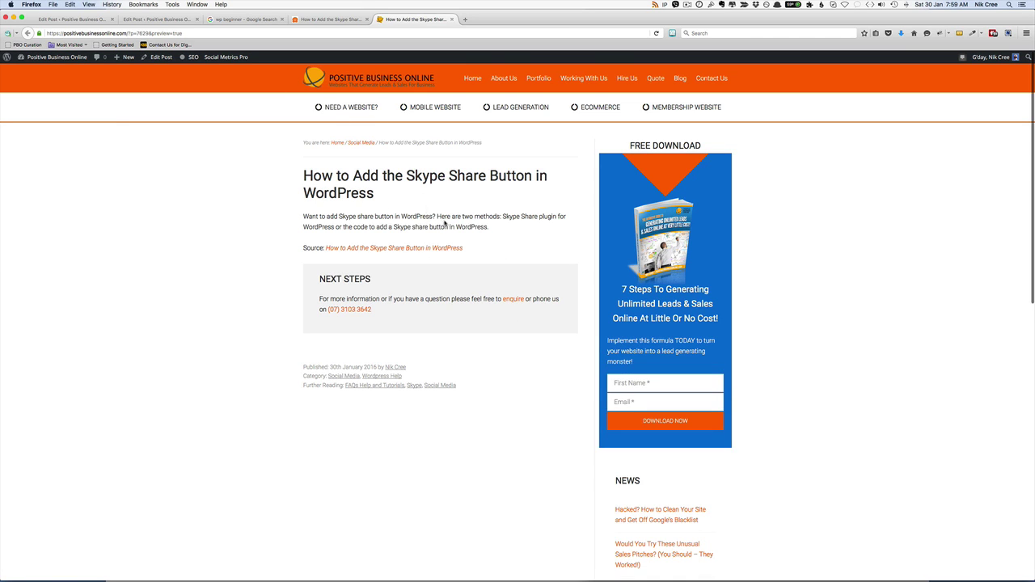
pyautogui.click(371, 251)
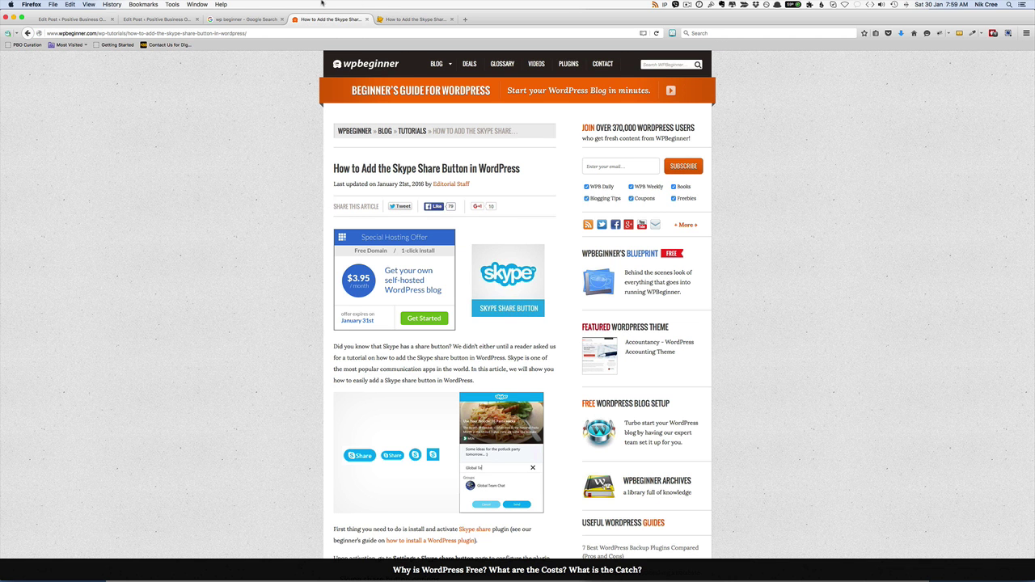
pyautogui.click(171, 18)
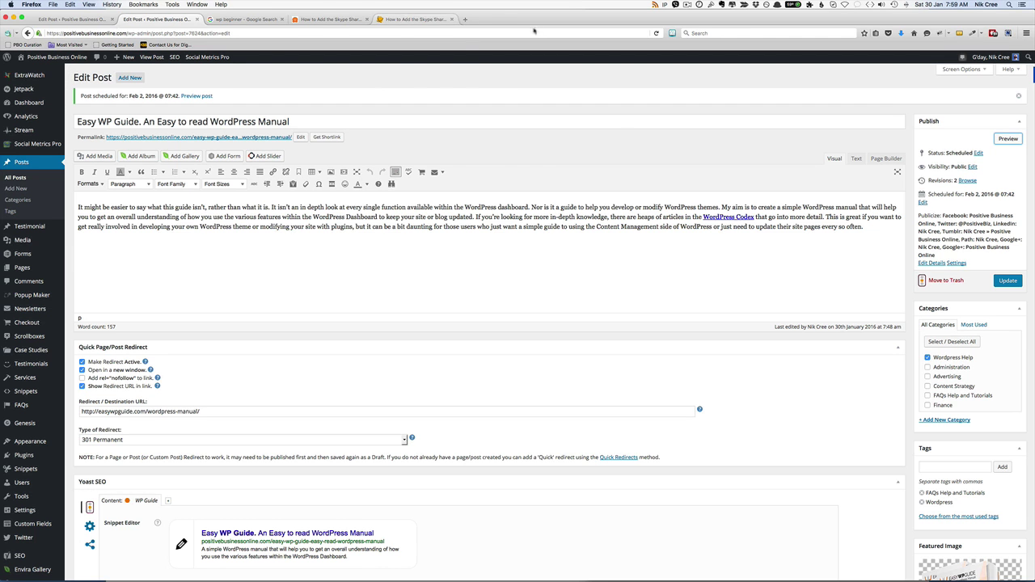
pyautogui.click(430, 19)
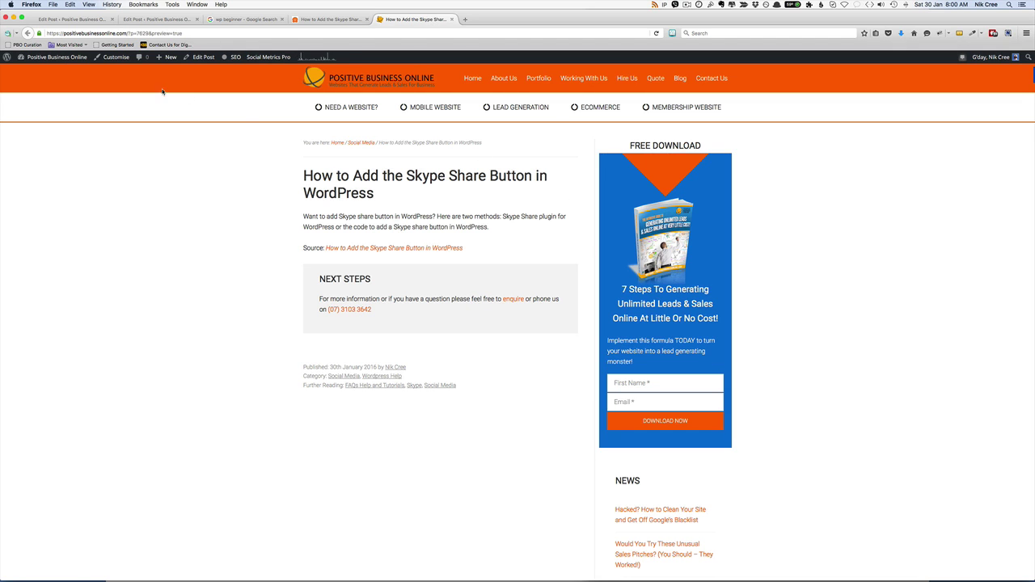
pyautogui.click(333, 22)
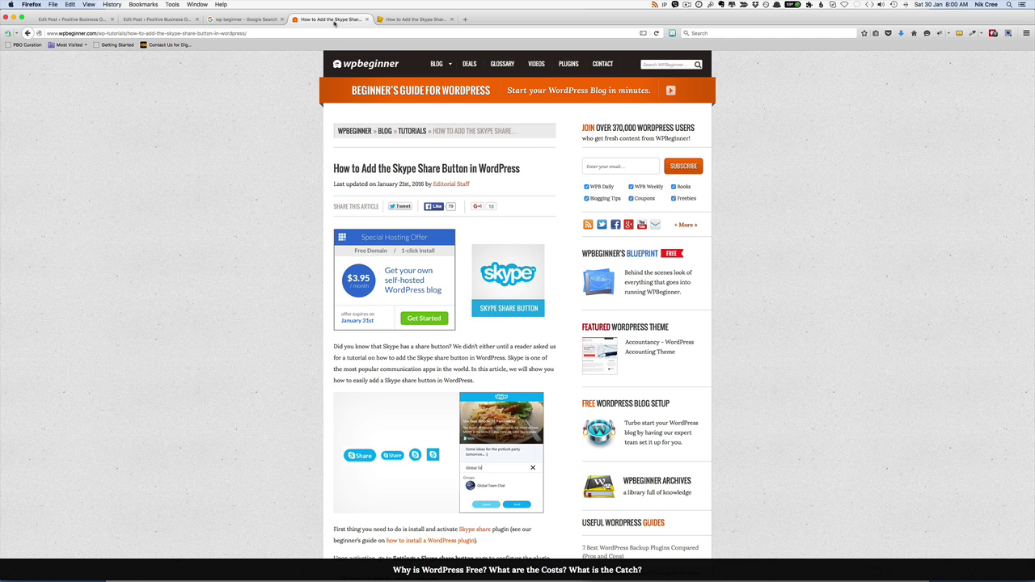
pyautogui.click(242, 19)
pyautogui.click(165, 19)
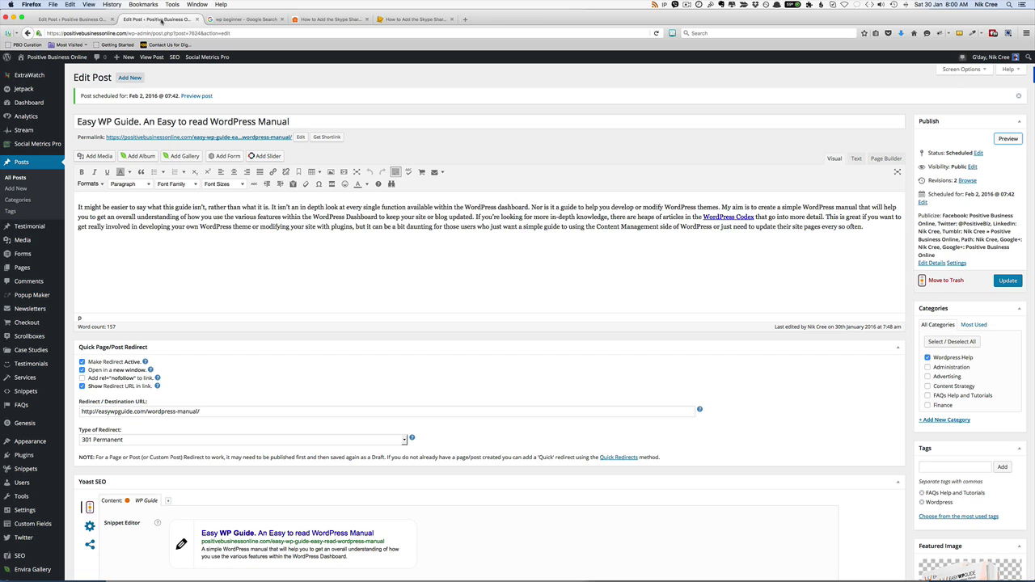
pyautogui.click(84, 20)
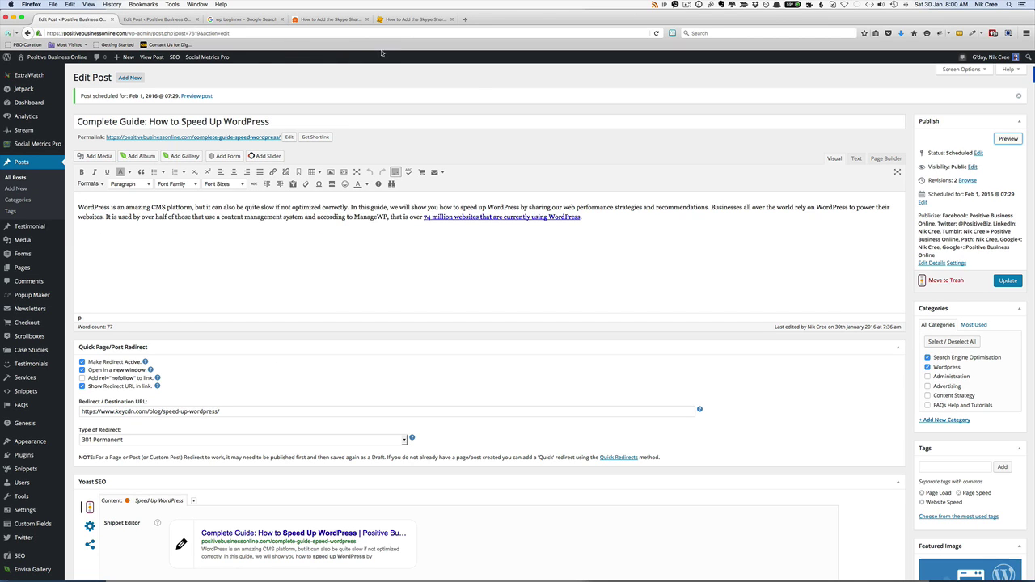
pyautogui.click(412, 19)
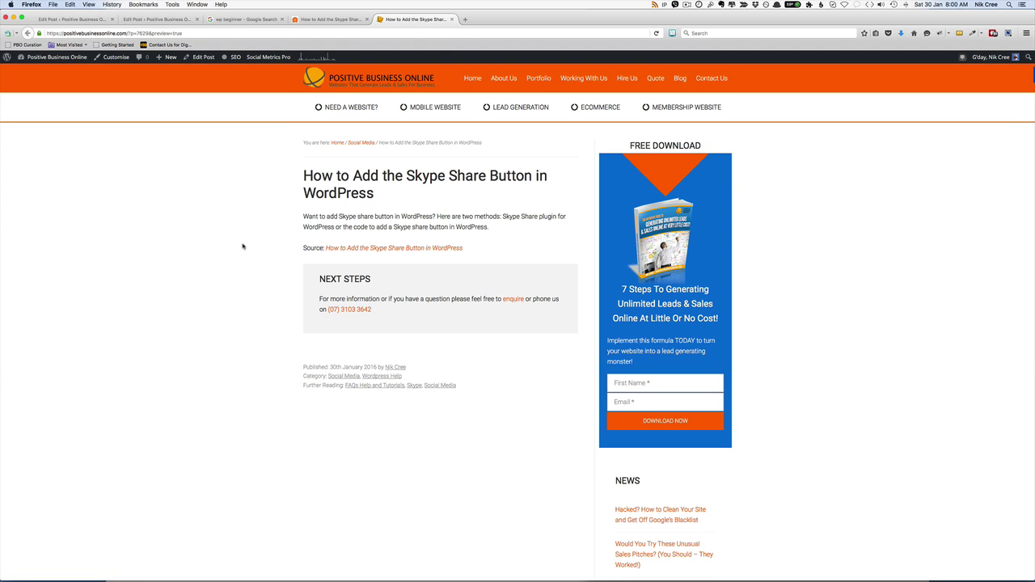
# Bring the Press This editor window back to the front via Mission Control
pyautogui.hotkey('ctrl', 'Up')
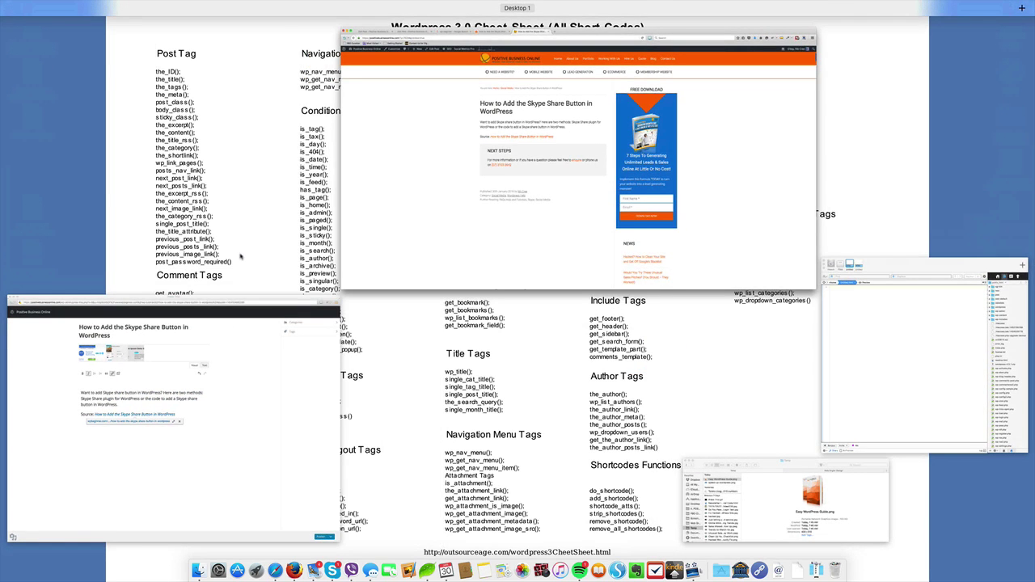
pyautogui.hotkey('ctrl', 'Up')
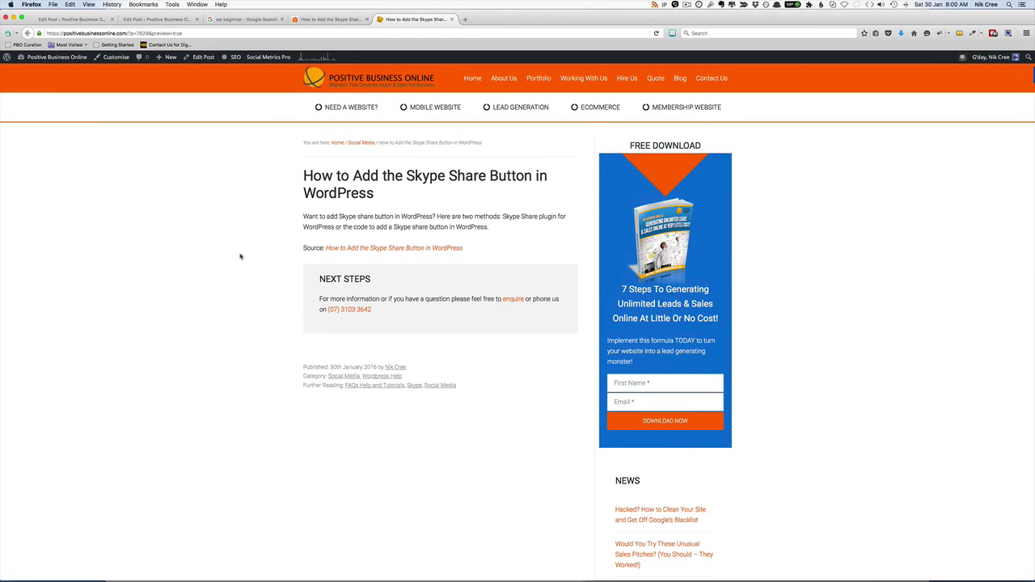
pyautogui.hotkey('ctrl', 'Up')
pyautogui.click(240, 458)
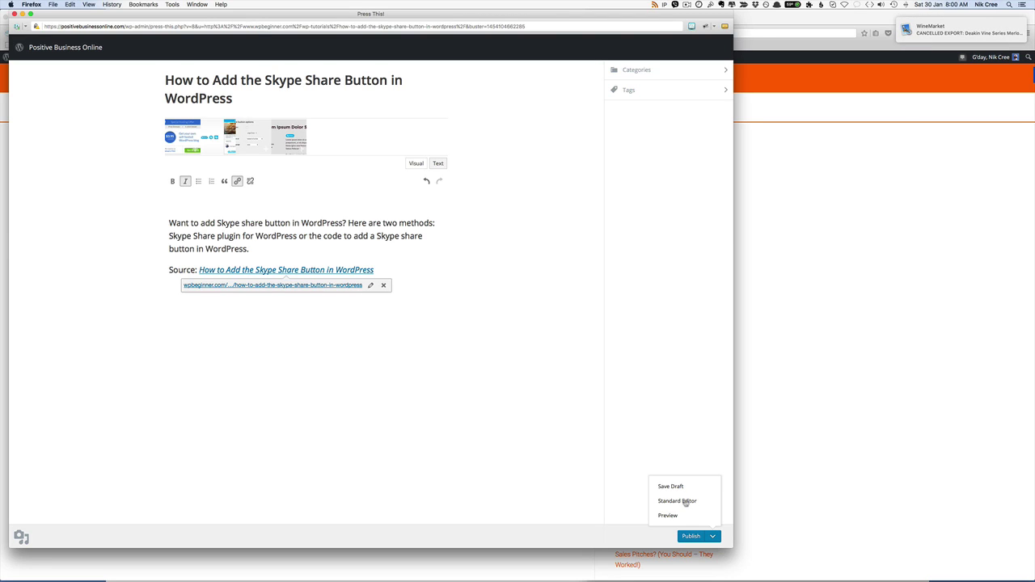
# Choose Standard Editor from the Press This Publish dropdown
pyautogui.click(685, 502)
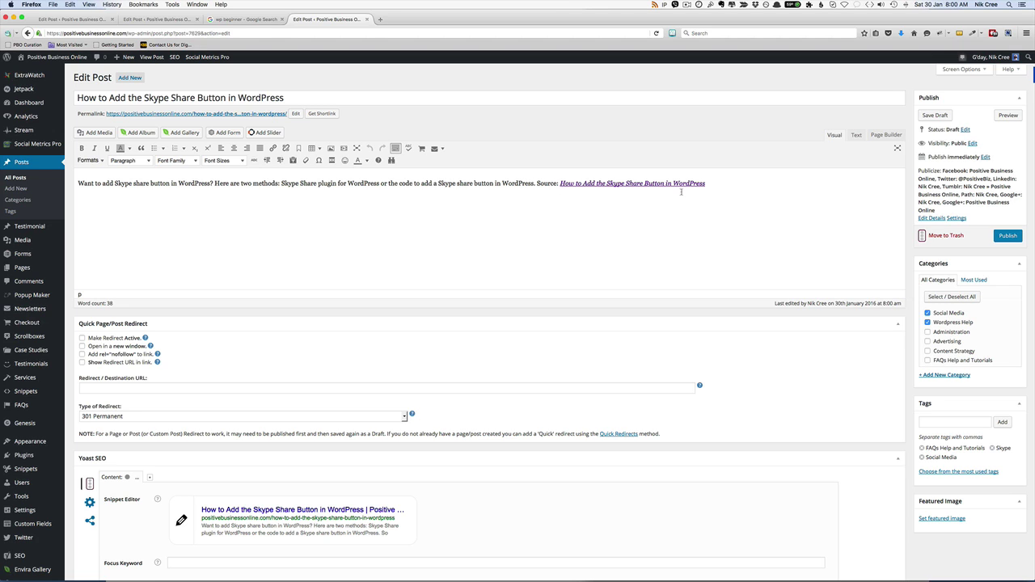
# Set the source article's URL as the active redirect destination, opening in a new window
pyautogui.click(856, 135)
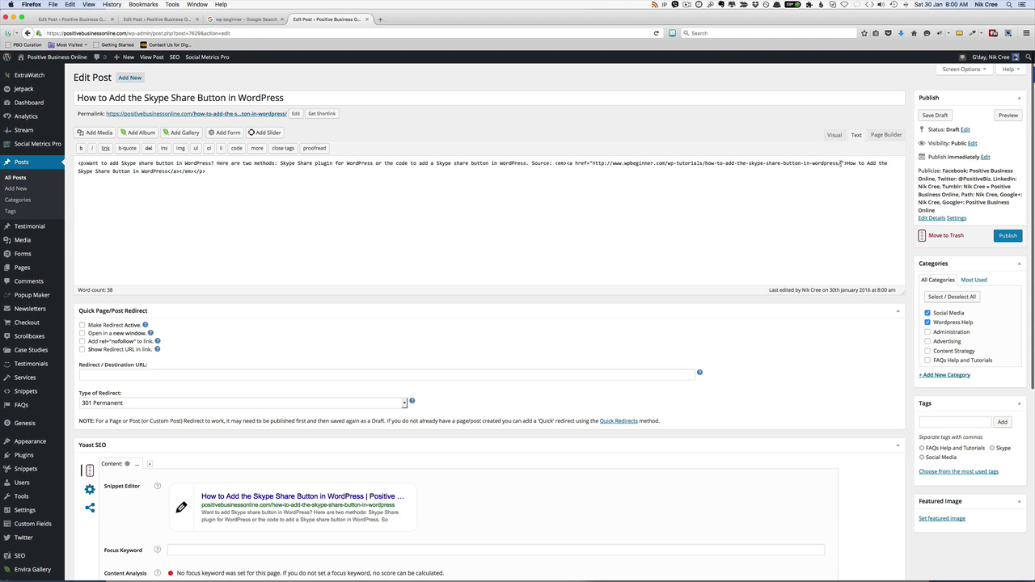
pyautogui.moveTo(842, 163); pyautogui.dragTo(594, 165)
pyautogui.press('super+c')
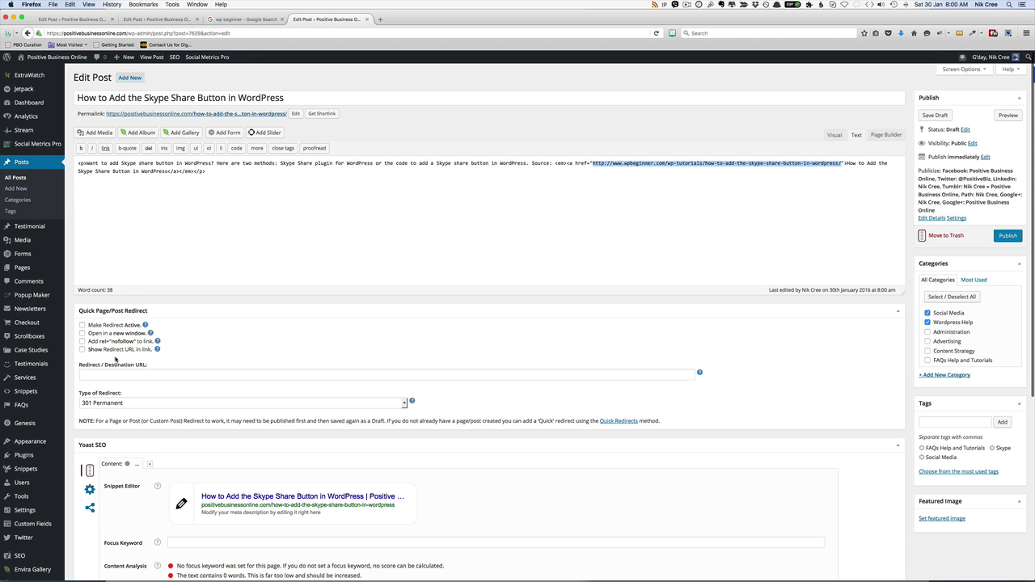
pyautogui.click(114, 372)
pyautogui.press('super+v')
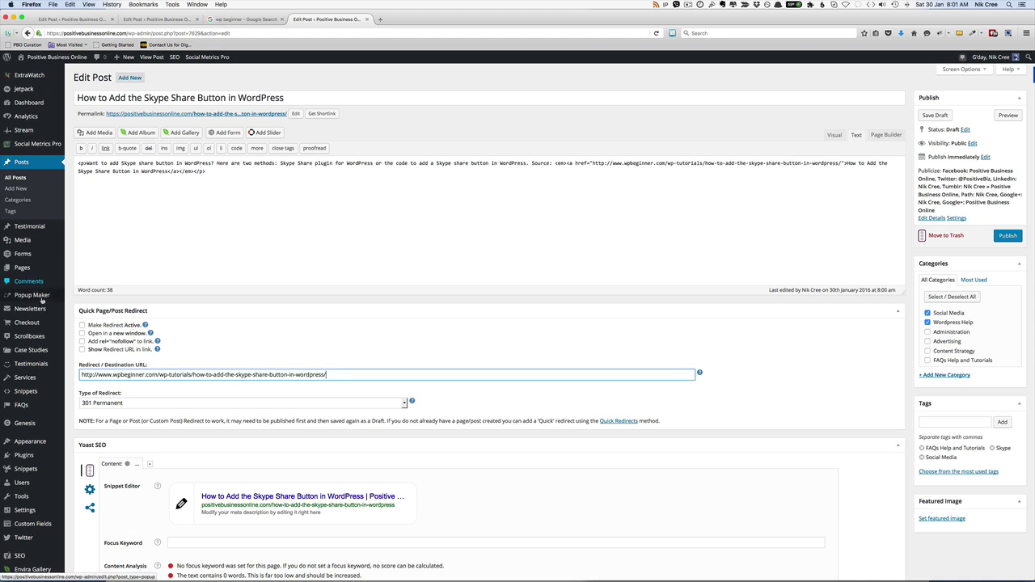
pyautogui.click(82, 325)
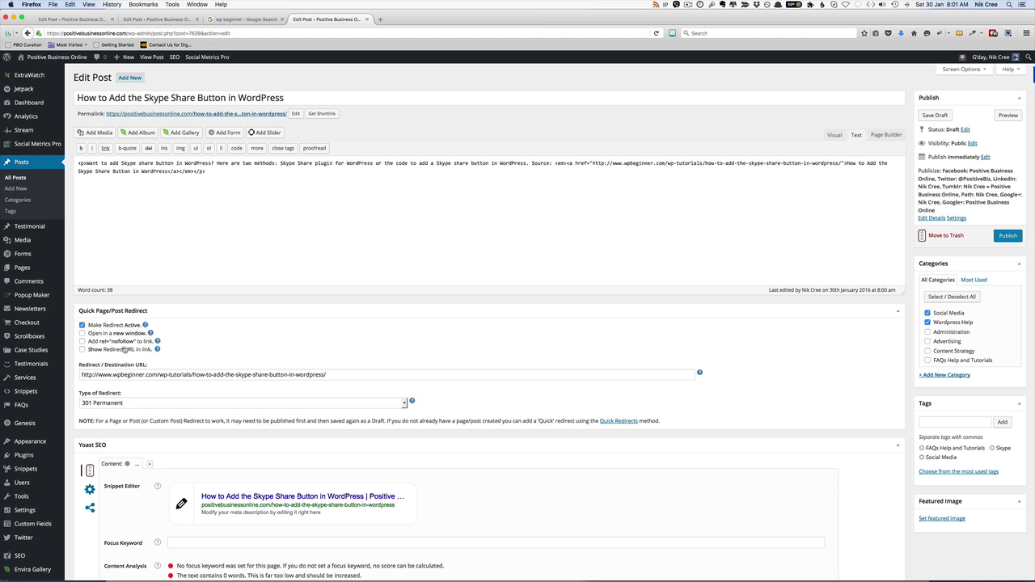
pyautogui.click(83, 333)
pyautogui.moveTo(161, 332)
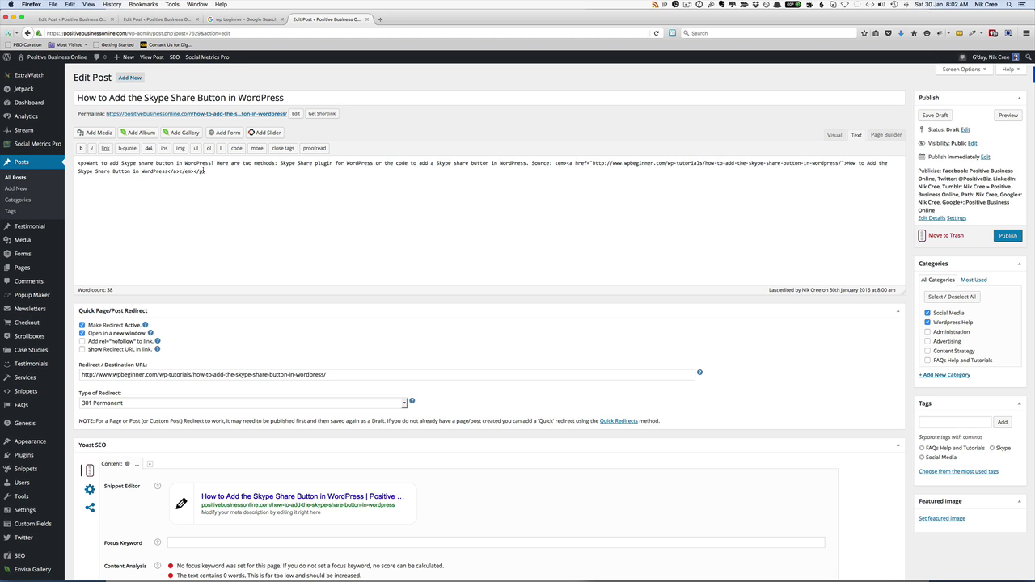
# Delete the Source link line from the post body and open a new browser tab
pyautogui.click(835, 135)
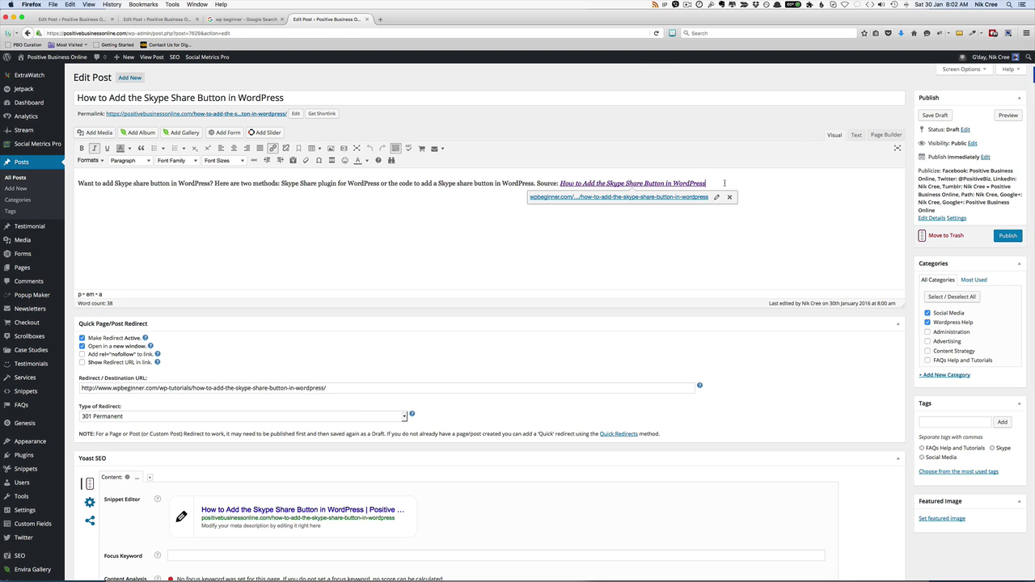
pyautogui.moveTo(724, 182); pyautogui.dragTo(536, 182)
pyautogui.press('BackSpace')
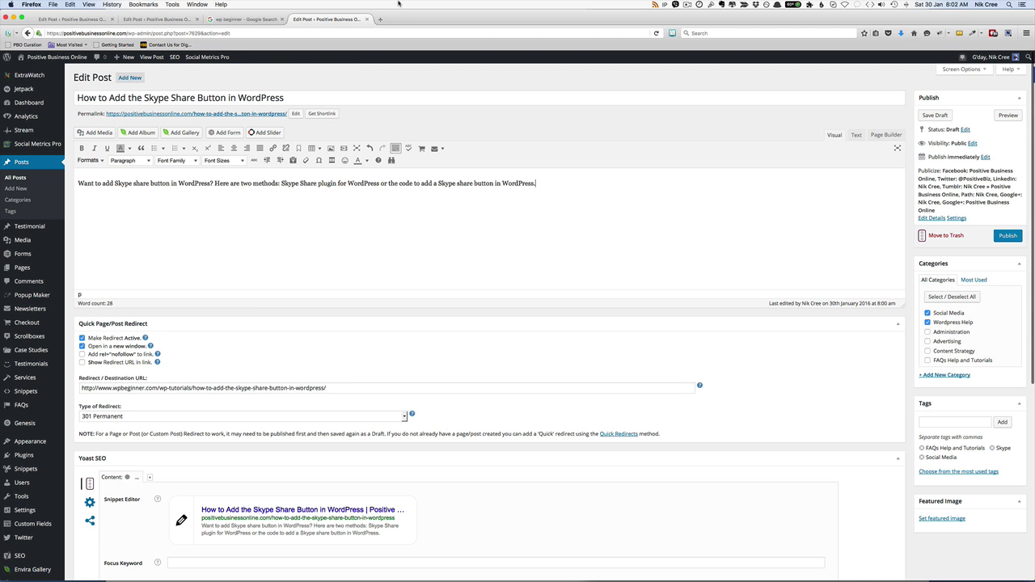
pyautogui.click(381, 20)
# Load the WPBeginner Skype article and copy its opening paragraph
pyautogui.press('super+v')
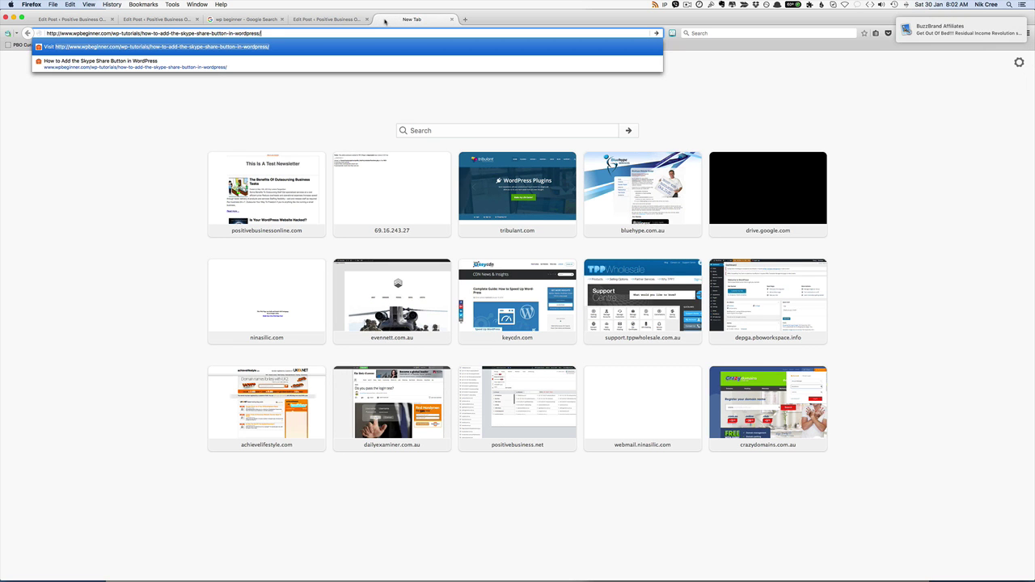
pyautogui.press('Return')
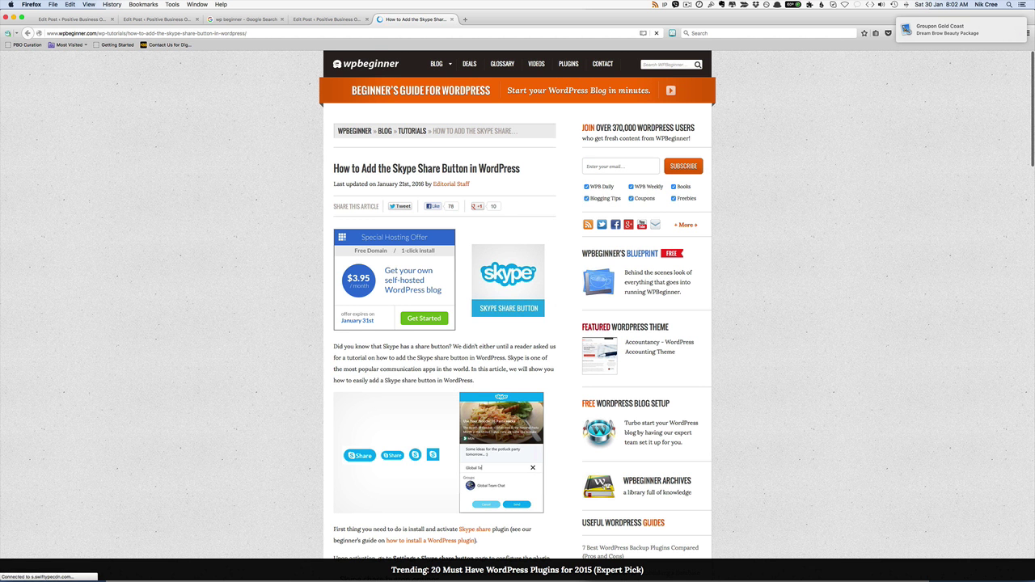
pyautogui.scroll(-1, 369, 321)
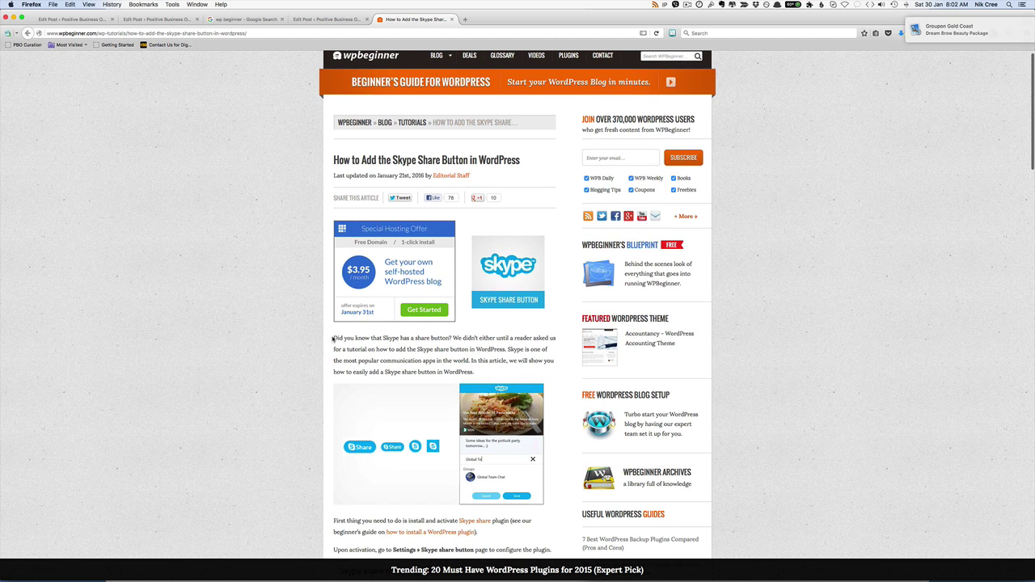
pyautogui.moveTo(334, 338)
pyautogui.mouseDown()
pyautogui.moveTo(514, 371)
pyautogui.moveTo(388, 338)
pyautogui.moveTo(343, 338)
pyautogui.moveTo(336, 121)
pyautogui.moveTo(333, 338)
pyautogui.mouseUp()
pyautogui.click(493, 378)
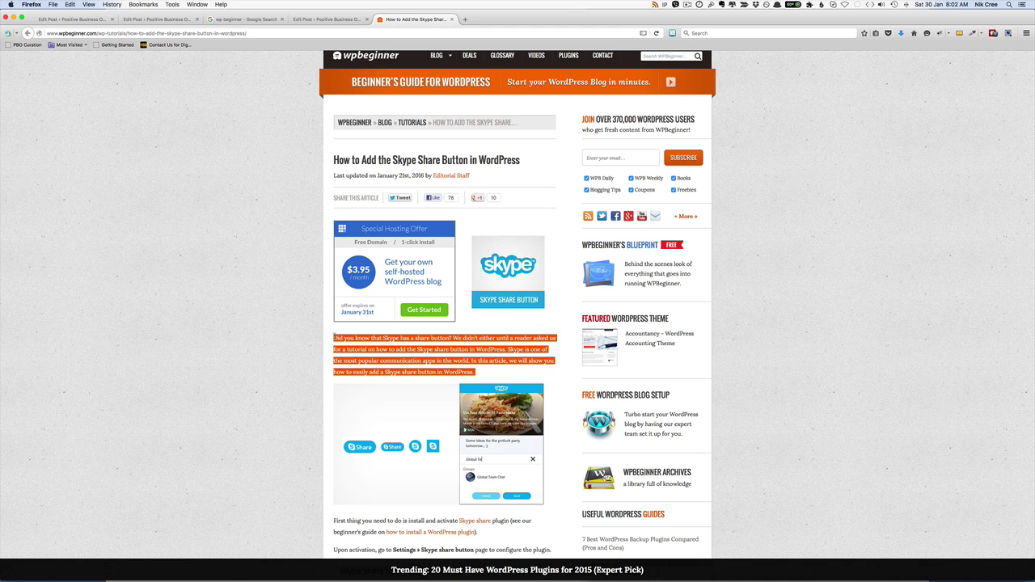
pyautogui.press('super+c')
# Replace the whole post body with the copied opening paragraph
pyautogui.click(351, 21)
pyautogui.press('super+a')
pyautogui.press('super+v')
pyautogui.scroll(2, 214, 232)
pyautogui.scroll(2, 214, 232)
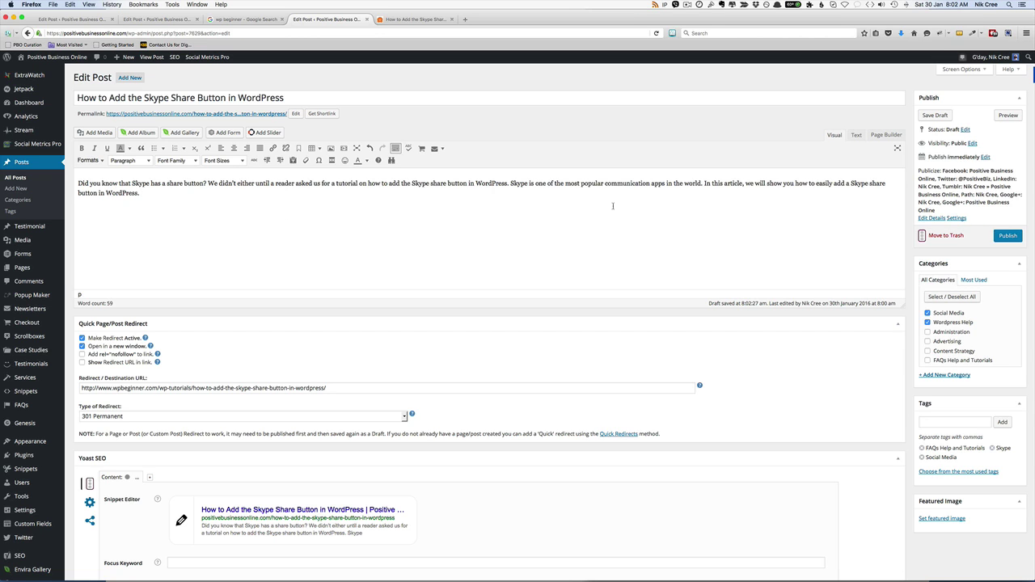
# Select the install and Upon activation paragraphs in the WPBeginner article
pyautogui.click(411, 19)
pyautogui.scroll(-1, 432, 417)
pyautogui.scroll(-3, 432, 416)
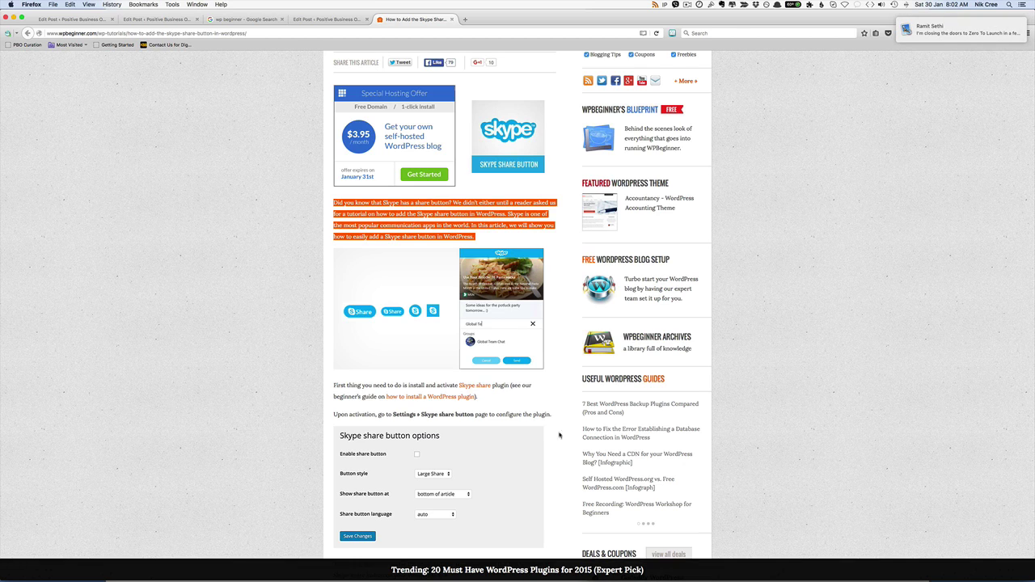
pyautogui.moveTo(561, 418); pyautogui.dragTo(396, 384)
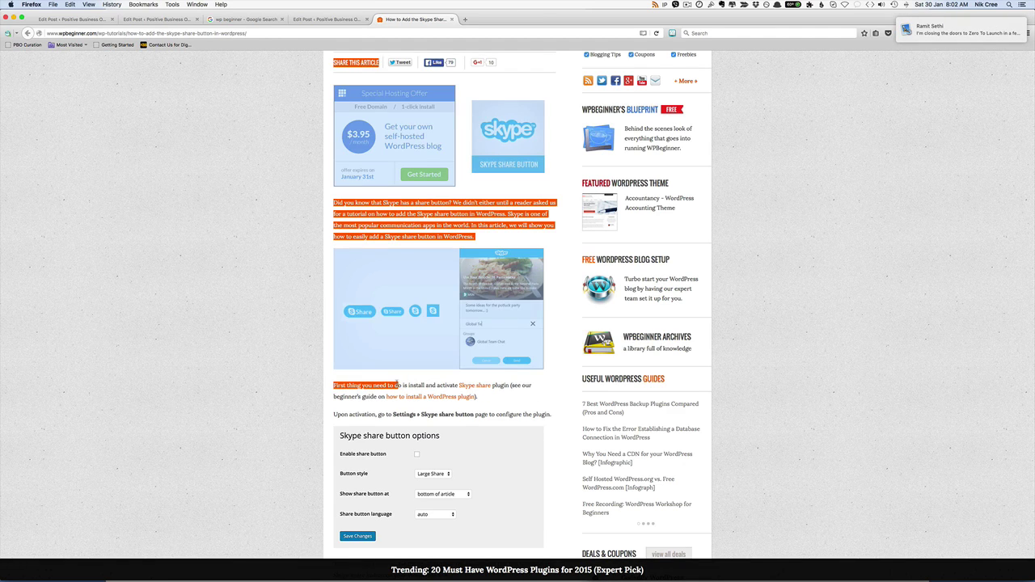
pyautogui.moveTo(333, 385); pyautogui.dragTo(548, 414)
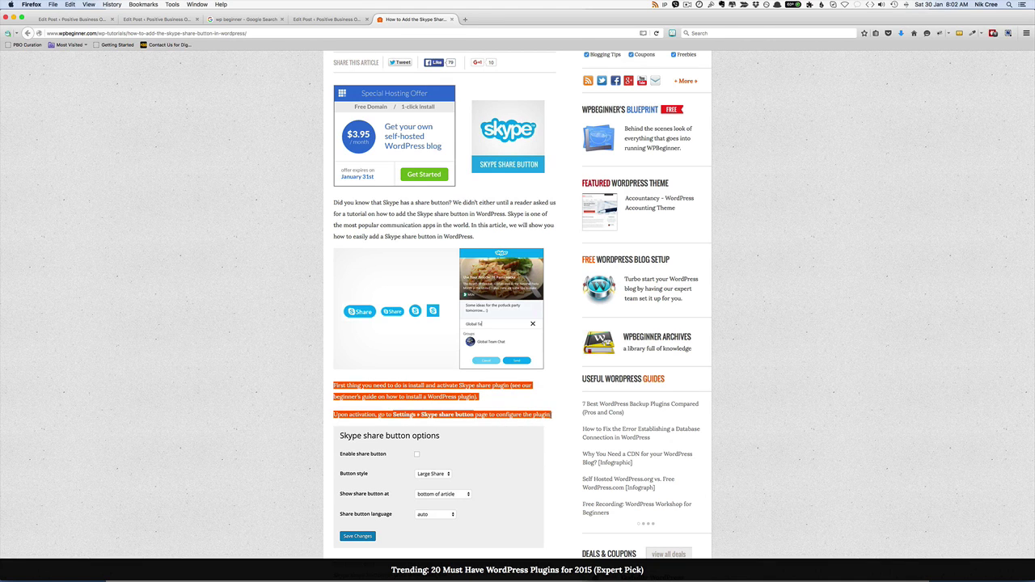
# Paste them, join the install sentence to the first paragraph, and delete the Upon activation paragraph
pyautogui.click(330, 18)
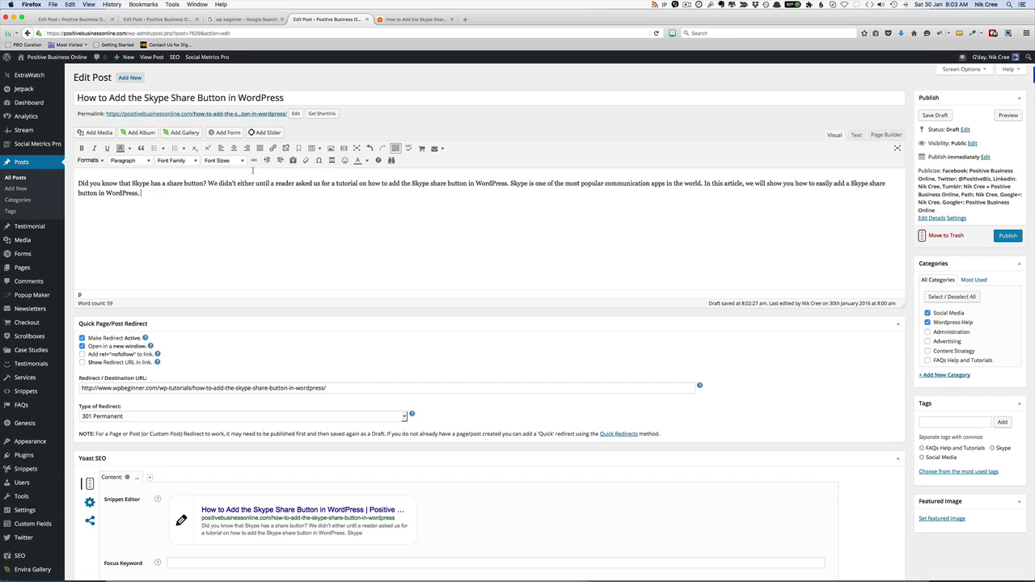
pyautogui.press('super+v')
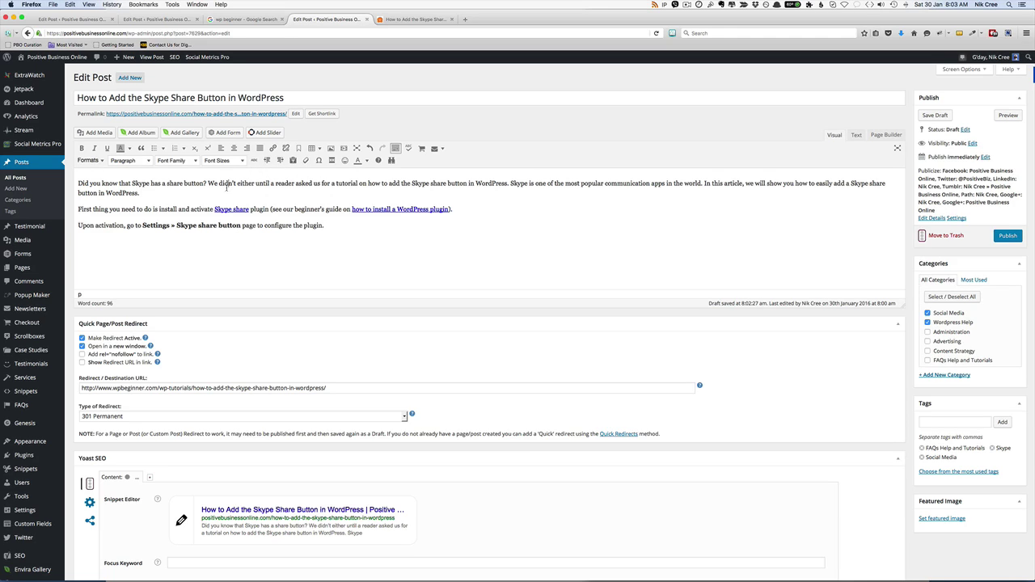
pyautogui.click(226, 190)
pyautogui.press('Delete')
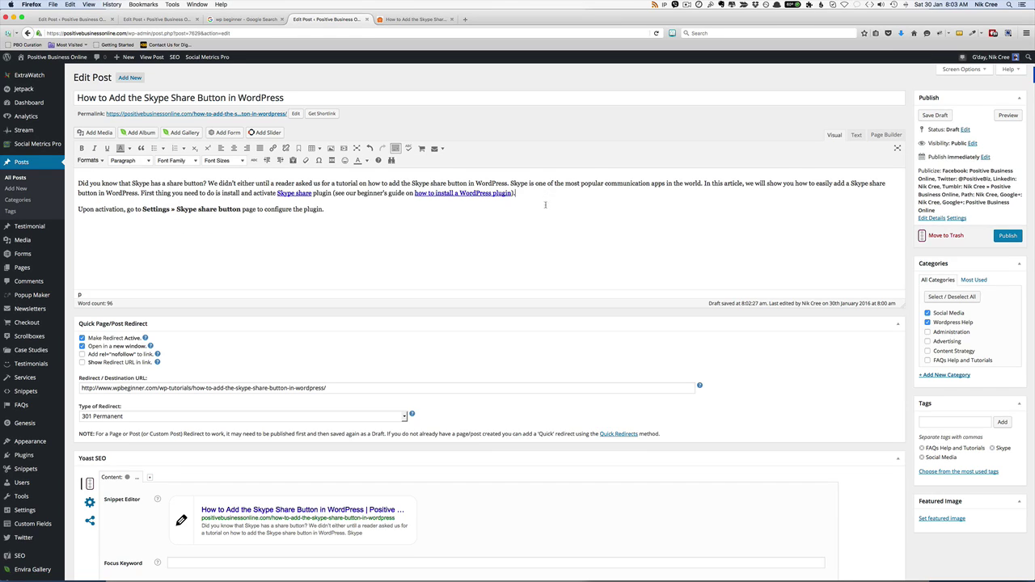
pyautogui.tripleClick(544, 211)
pyautogui.press('BackSpace')
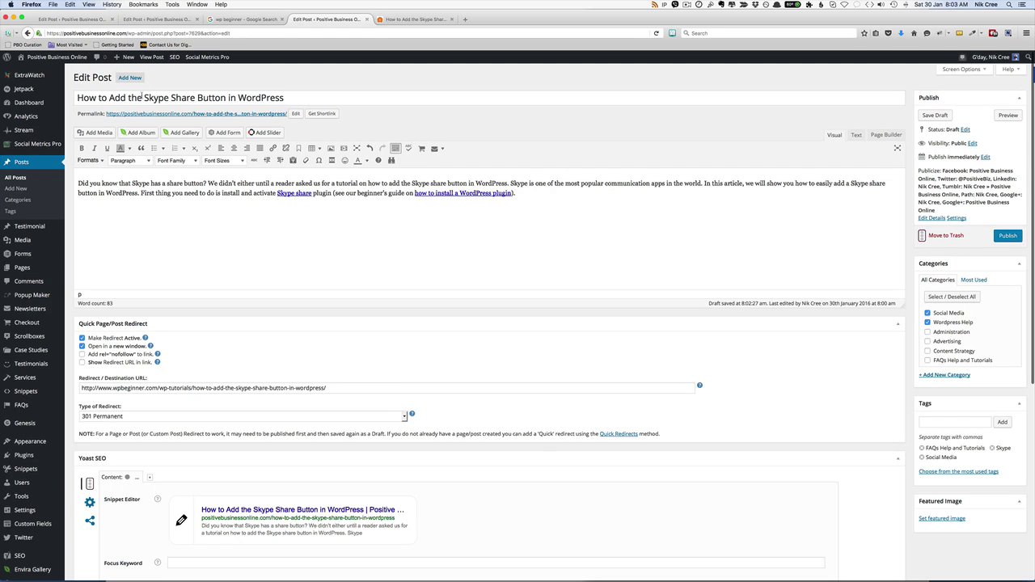
pyautogui.moveTo(144, 97); pyautogui.dragTo(226, 98)
# Enter 'Skype Share Button' as the Yoast SEO focus keyword and review the content analysis
pyautogui.scroll(-3, 236, 434)
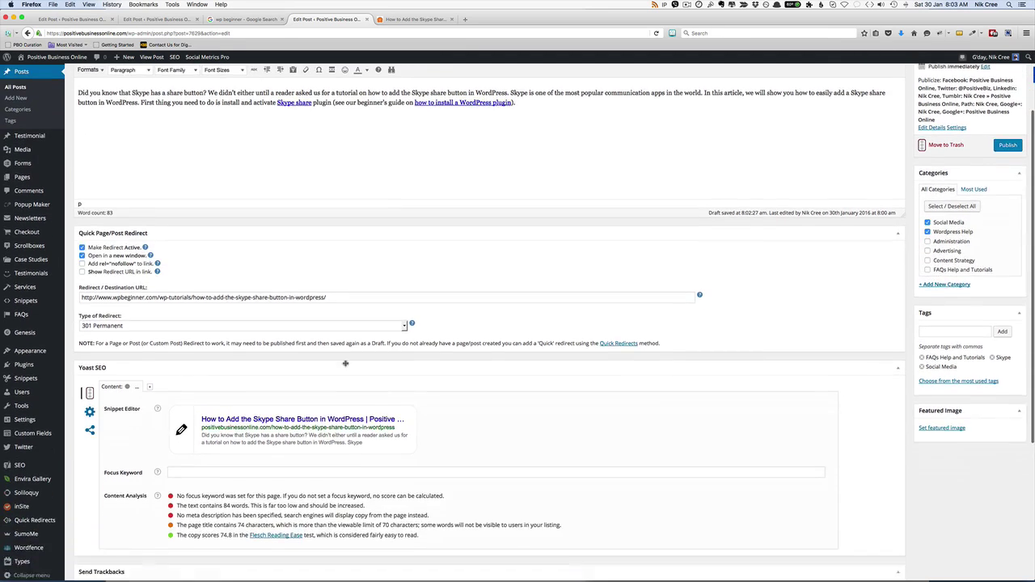
pyautogui.click(240, 447)
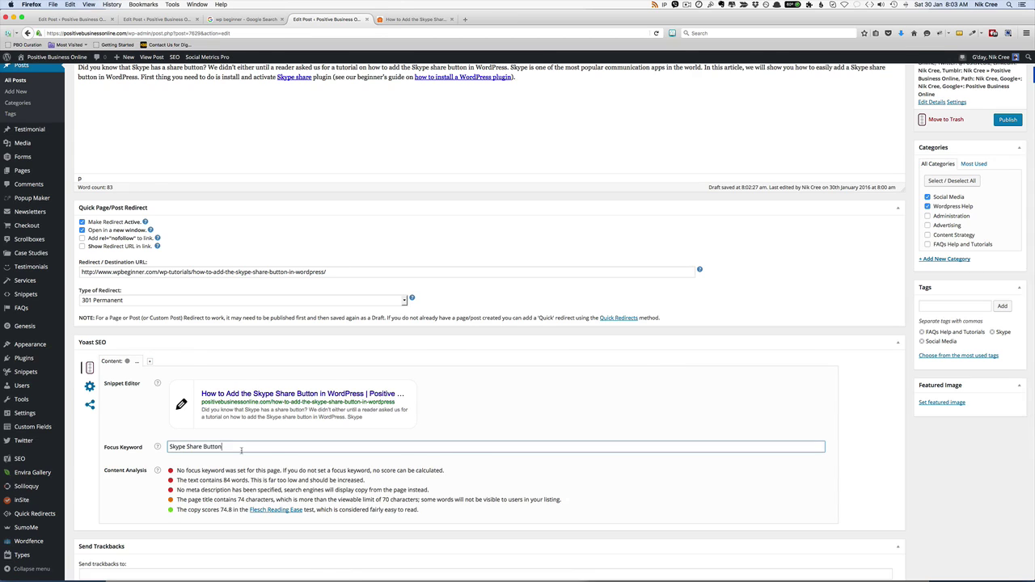
pyautogui.press('super+v')
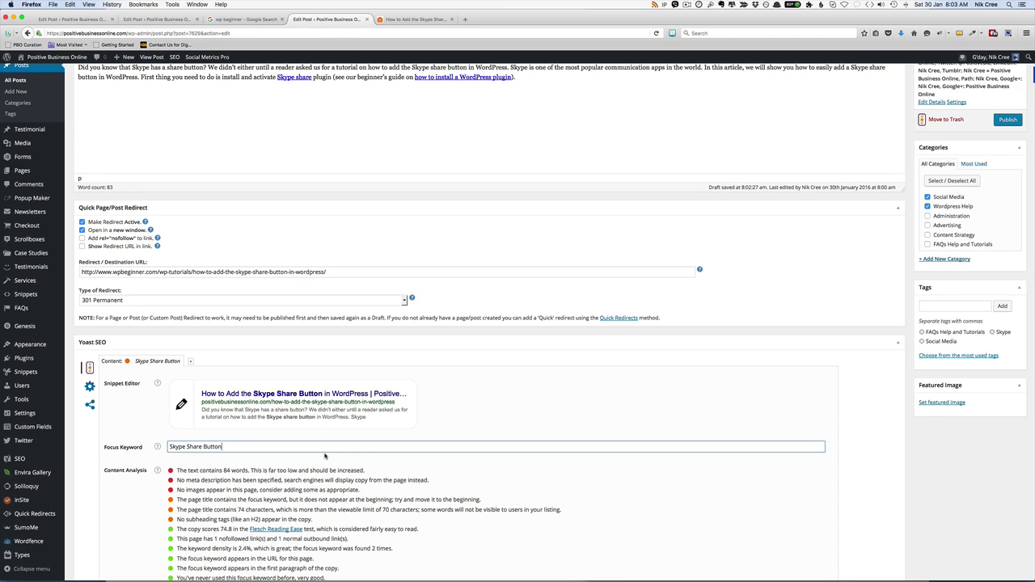
pyautogui.scroll(1, 524, 465)
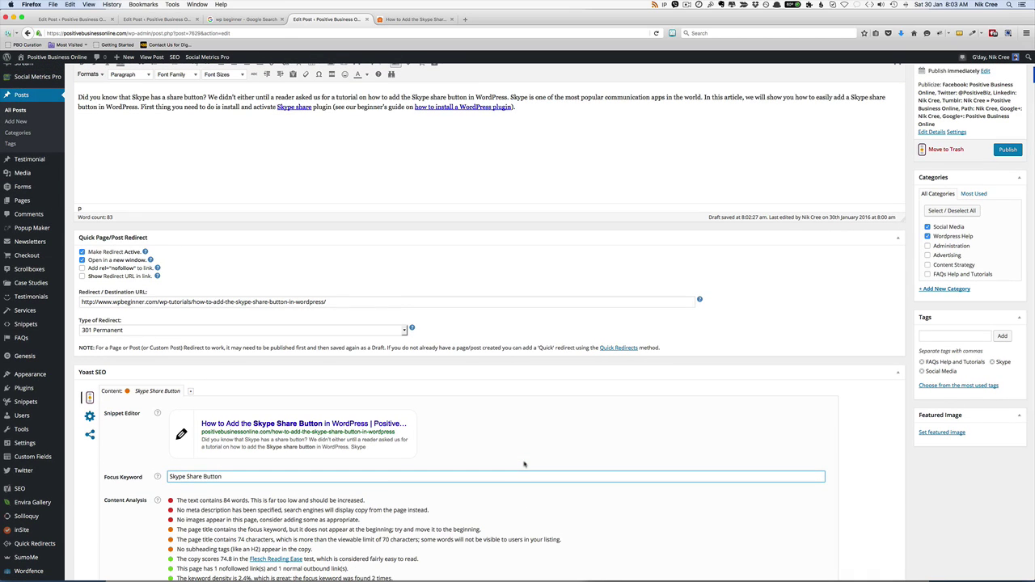
pyautogui.scroll(2, 378, 507)
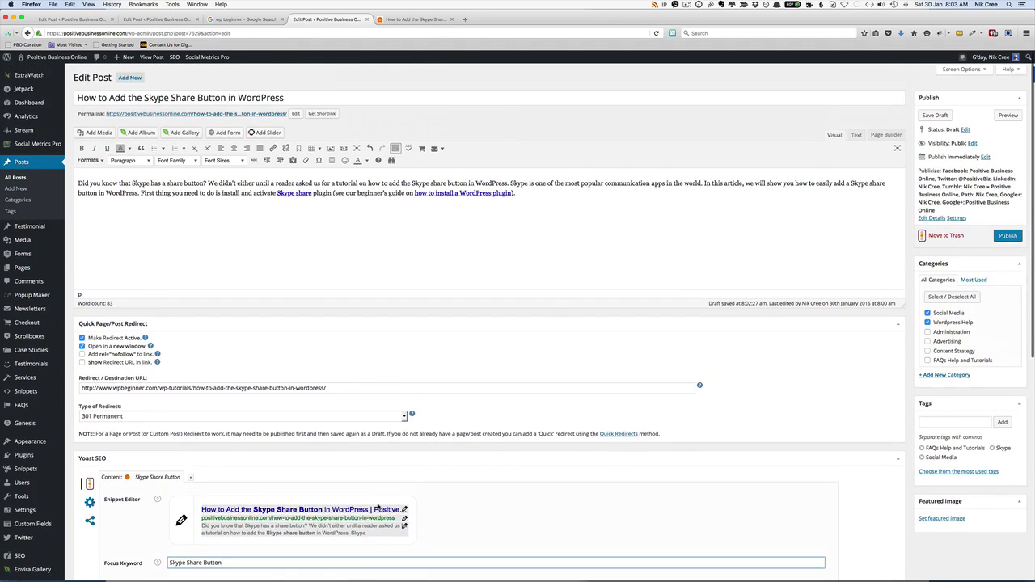
pyautogui.scroll(-5, 378, 507)
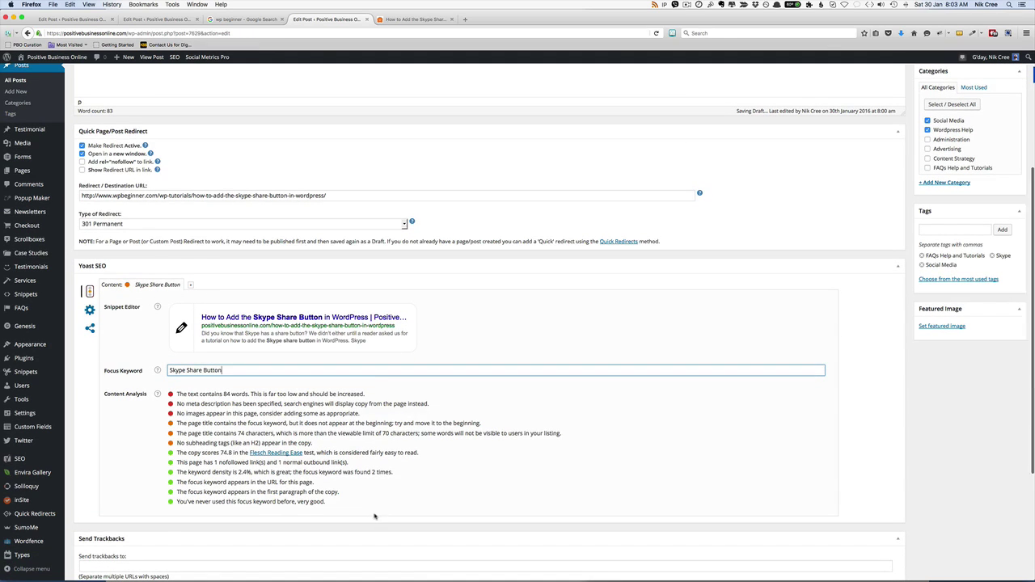
pyautogui.scroll(5, 377, 507)
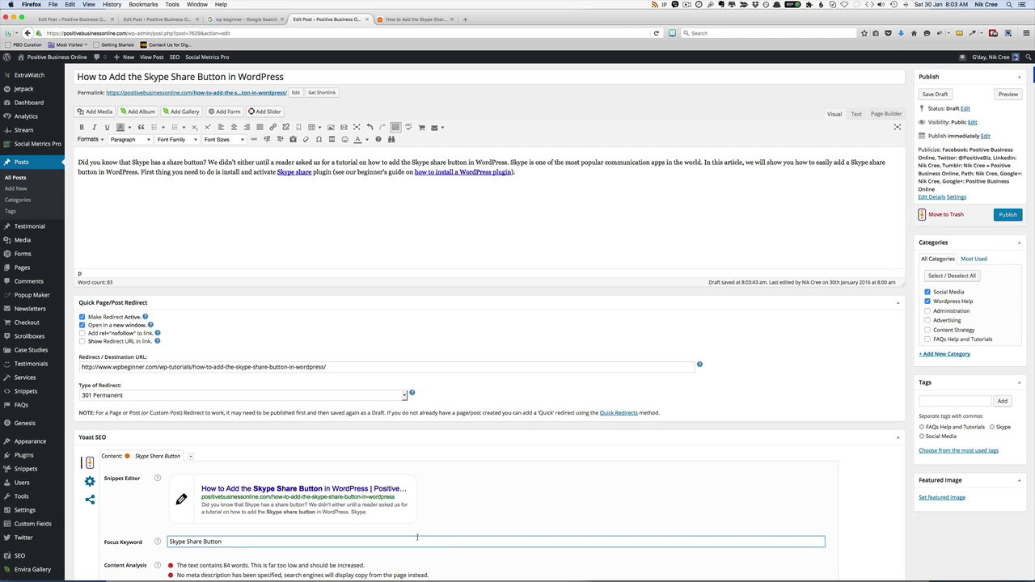
pyautogui.scroll(-1, 364, 525)
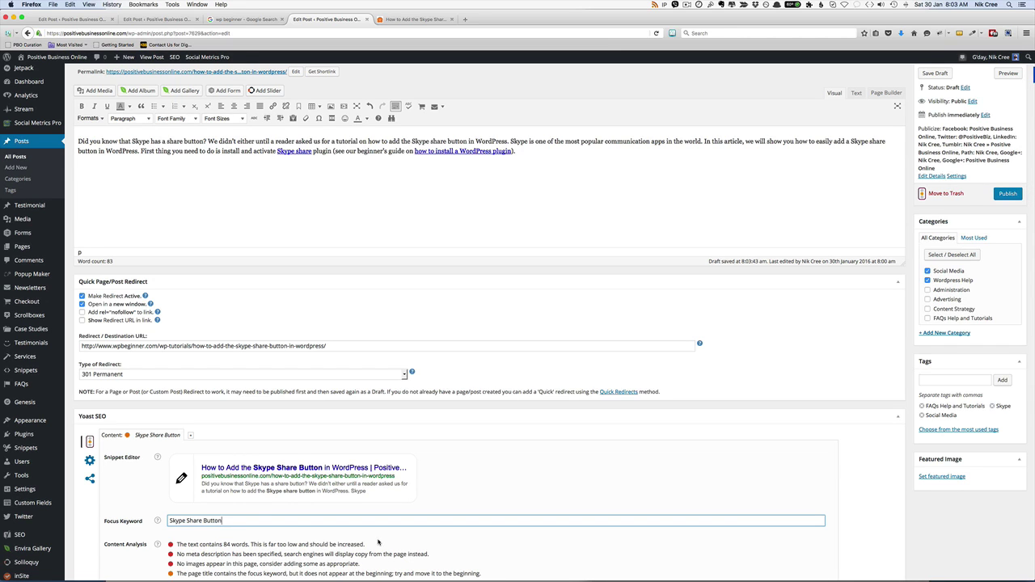
pyautogui.scroll(2, 378, 542)
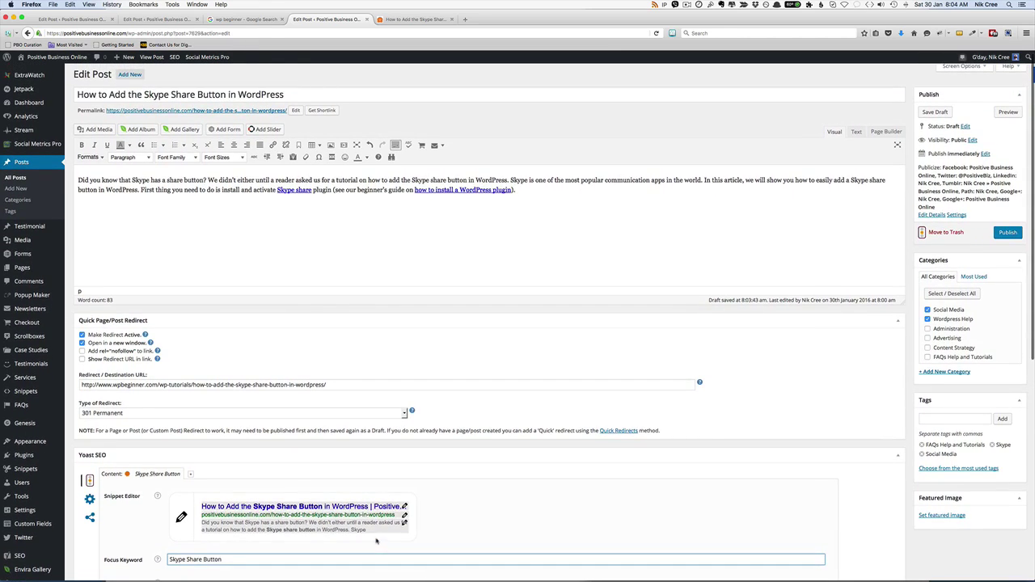
# Copy the post title into the Yoast snippet's SEO title
pyautogui.tripleClick(300, 89)
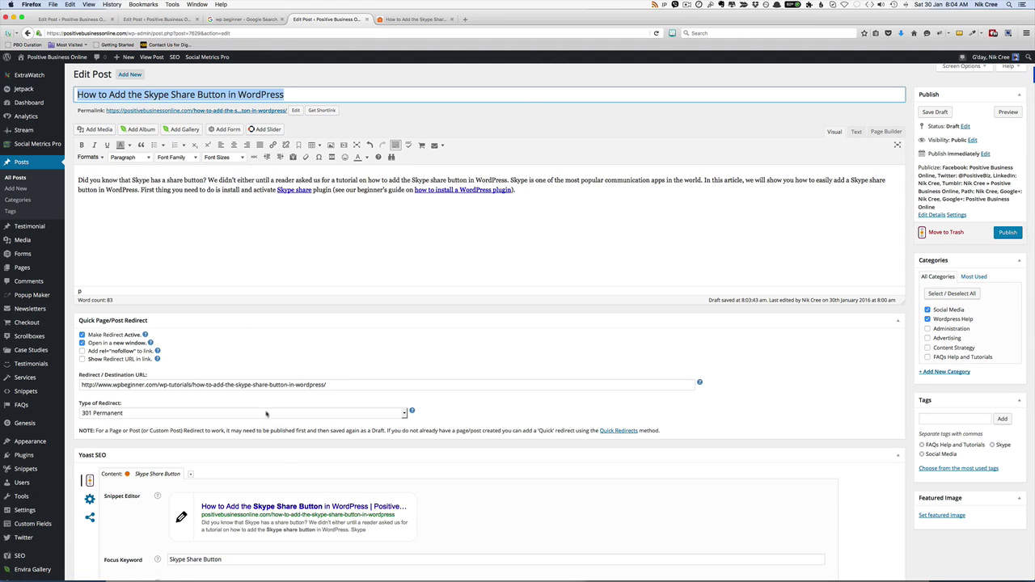
pyautogui.click(346, 507)
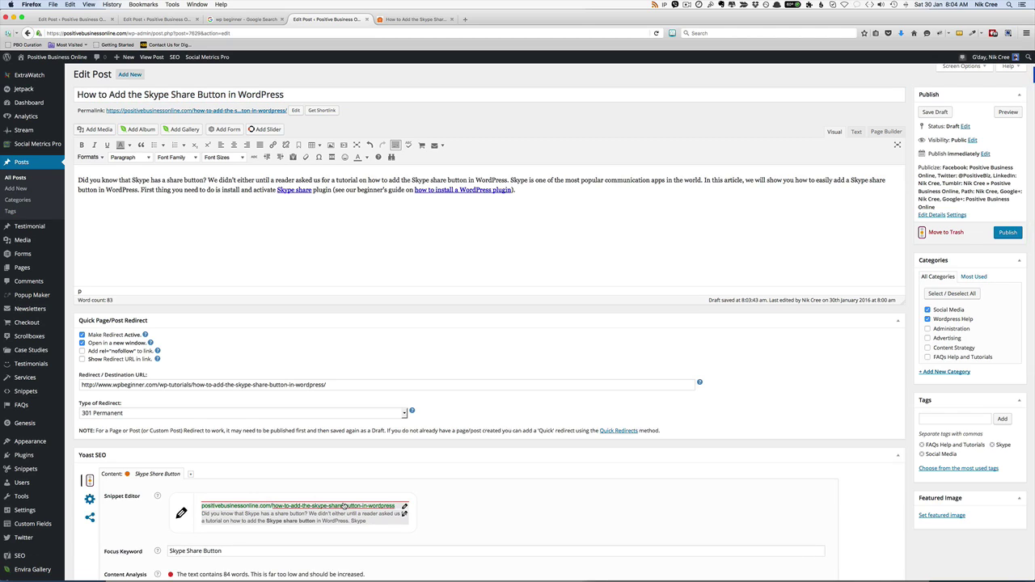
pyautogui.tripleClick(345, 506)
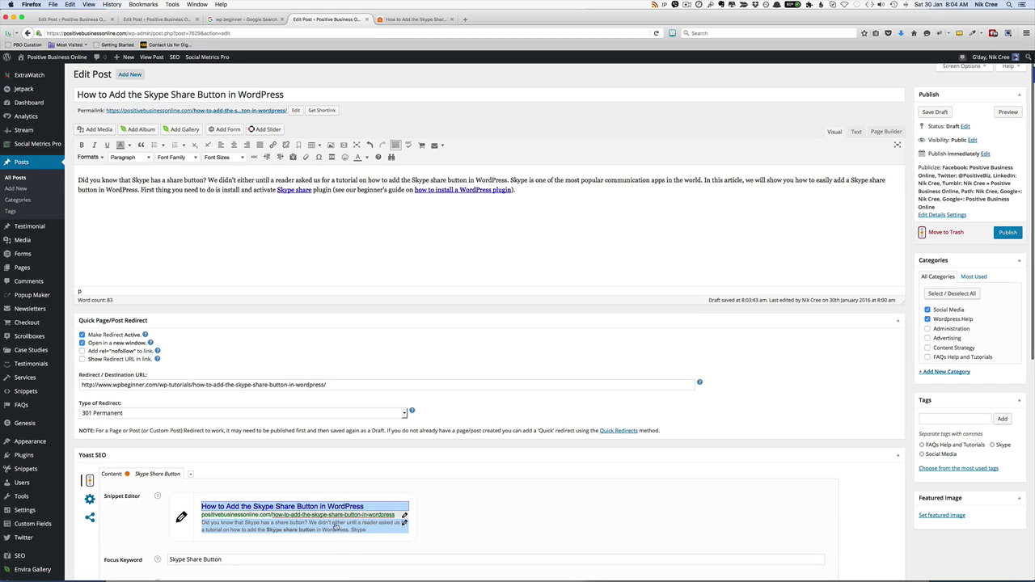
pyautogui.click(139, 212)
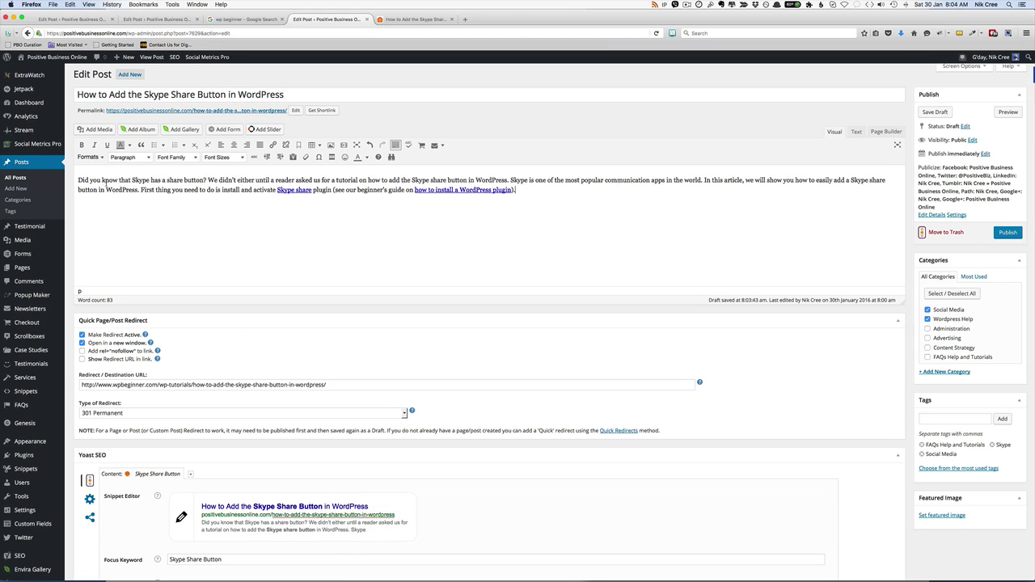
# Use the post's first sentence as the snippet meta description
pyautogui.moveTo(78, 181); pyautogui.dragTo(510, 180)
pyautogui.hotkey('ctrl', 'c')
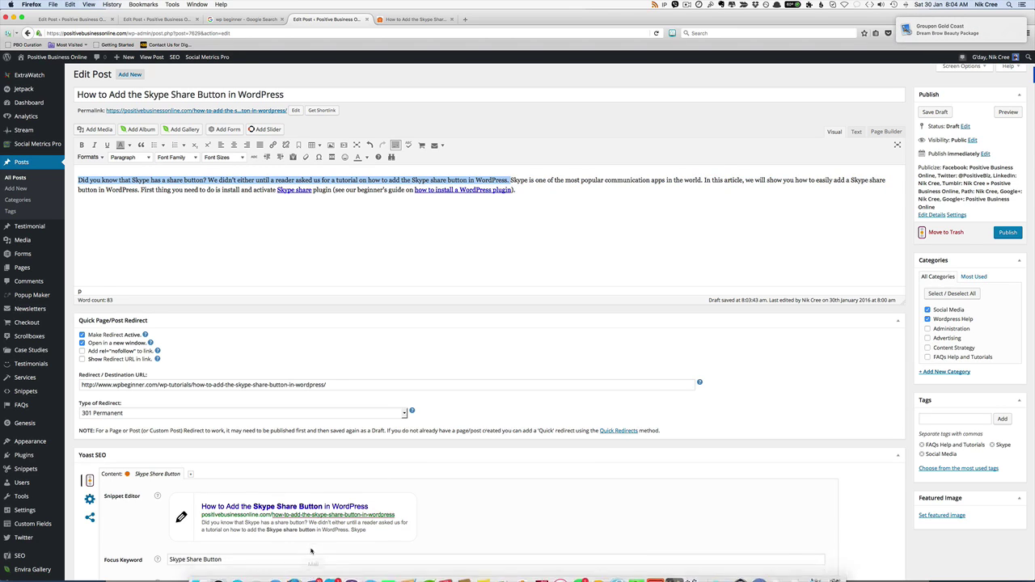
pyautogui.click(310, 530)
pyautogui.hotkey('ctrl', 'v')
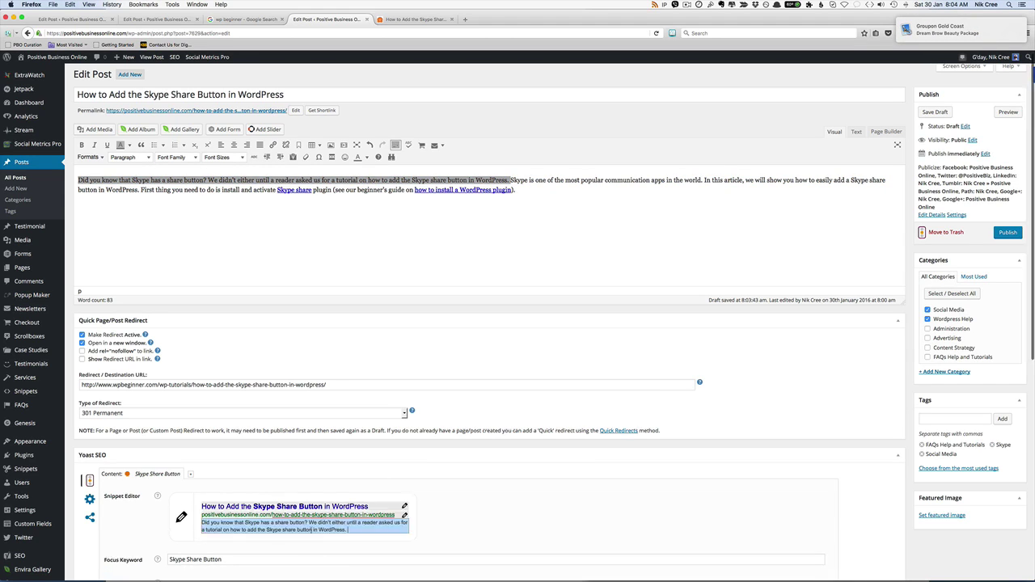
pyautogui.click(557, 523)
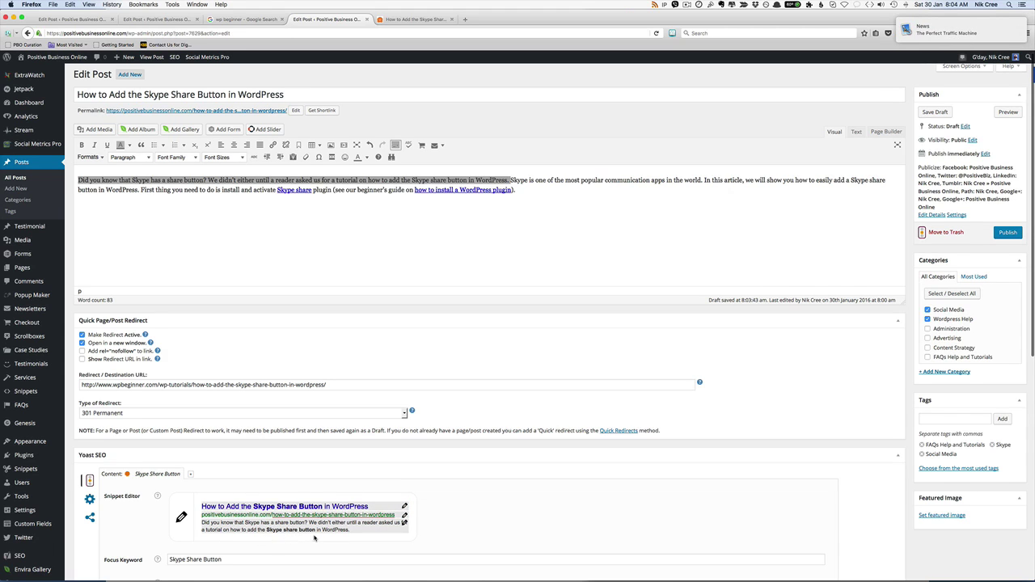
pyautogui.scroll(-3, 300, 539)
pyautogui.scroll(3, 314, 538)
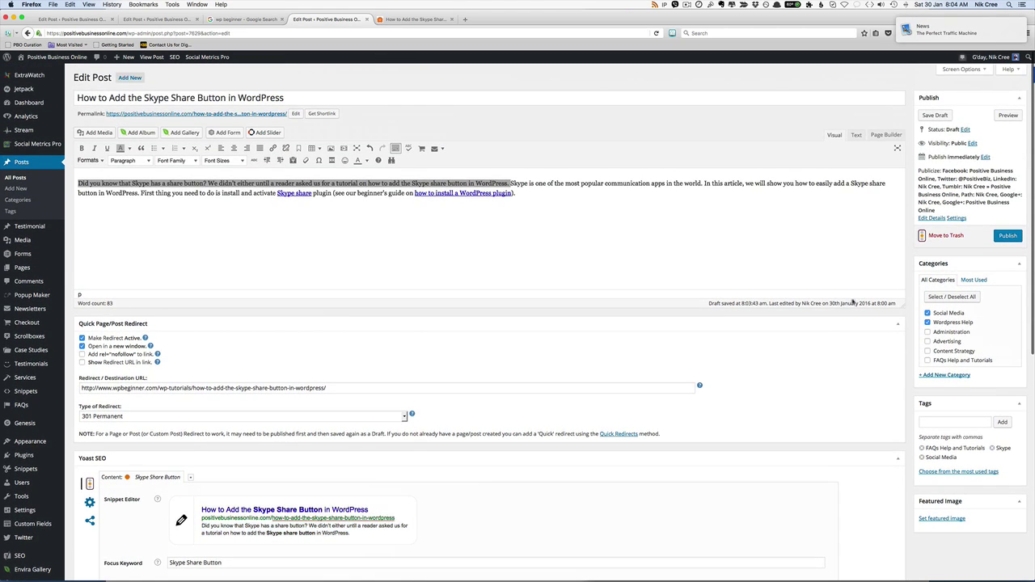
# Open the featured image picker, then skim the WPBeginner Skype share button article back to its top
pyautogui.click(936, 520)
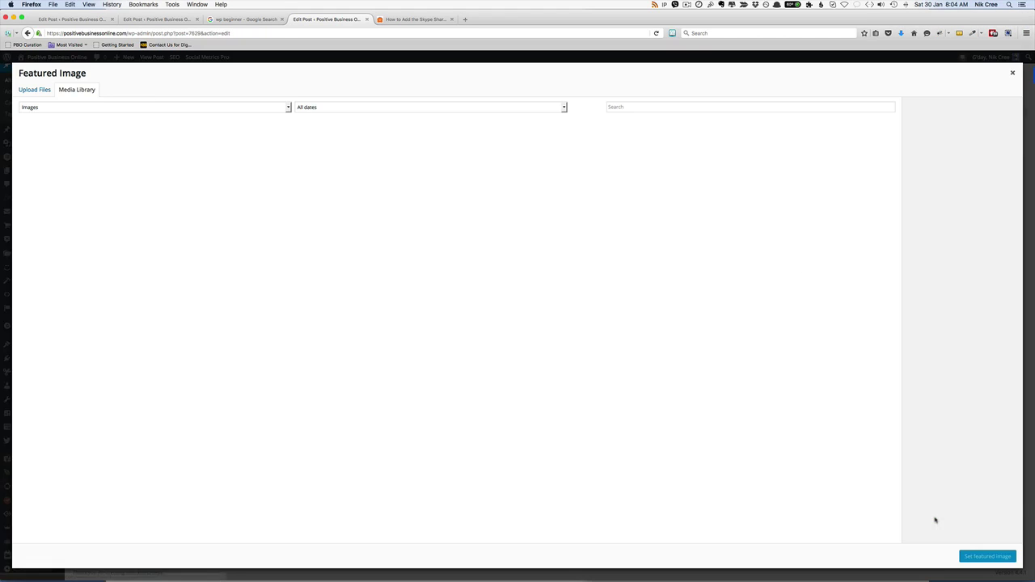
pyautogui.click(408, 18)
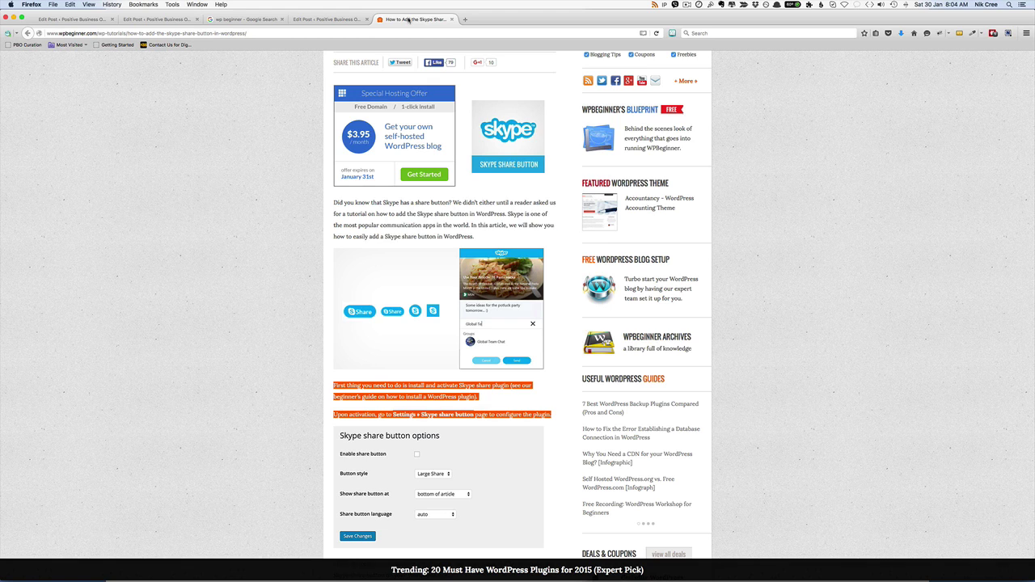
pyautogui.scroll(4, 471, 261)
pyautogui.scroll(-20, 471, 262)
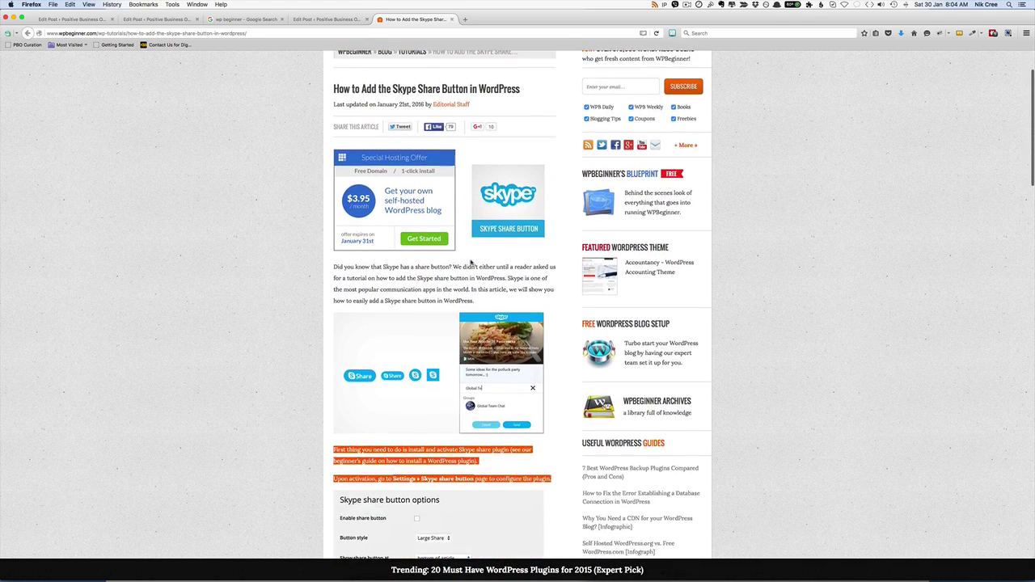
pyautogui.scroll(-16, 471, 261)
pyautogui.scroll(-13, 471, 261)
pyautogui.scroll(20, 471, 261)
pyautogui.scroll(11, 471, 261)
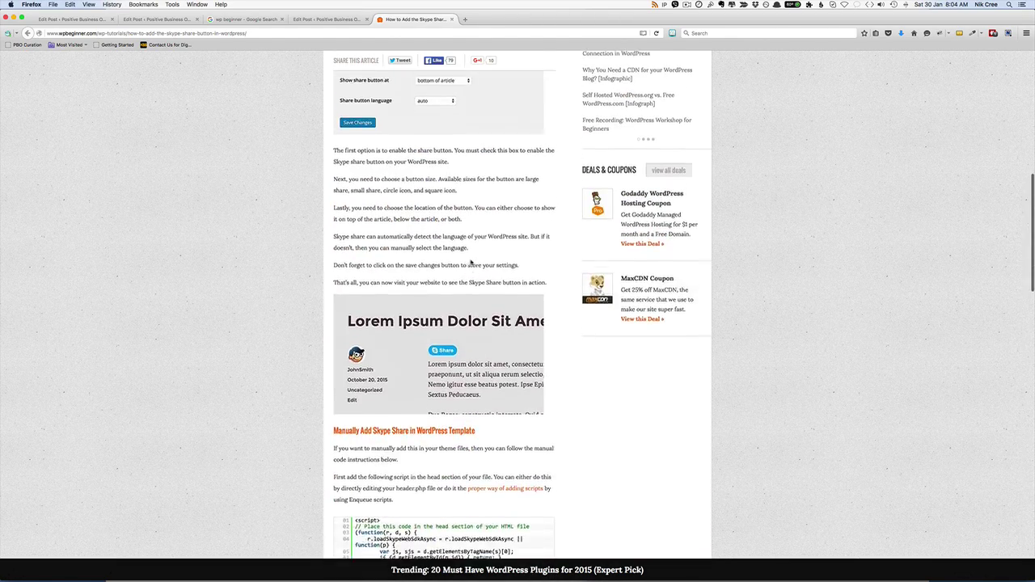
pyautogui.scroll(11, 470, 261)
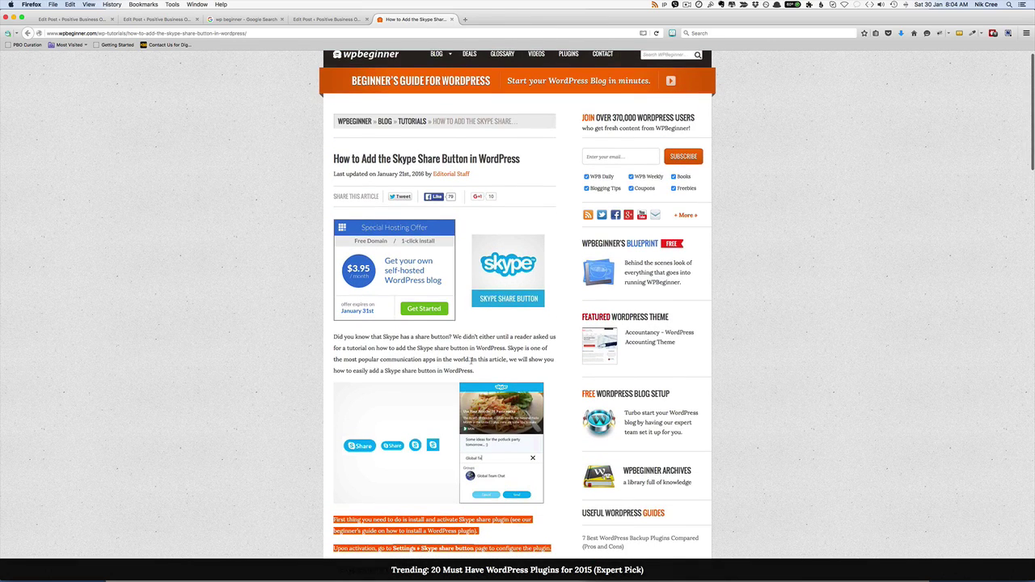
pyautogui.scroll(1, 484, 299)
pyautogui.click(480, 346)
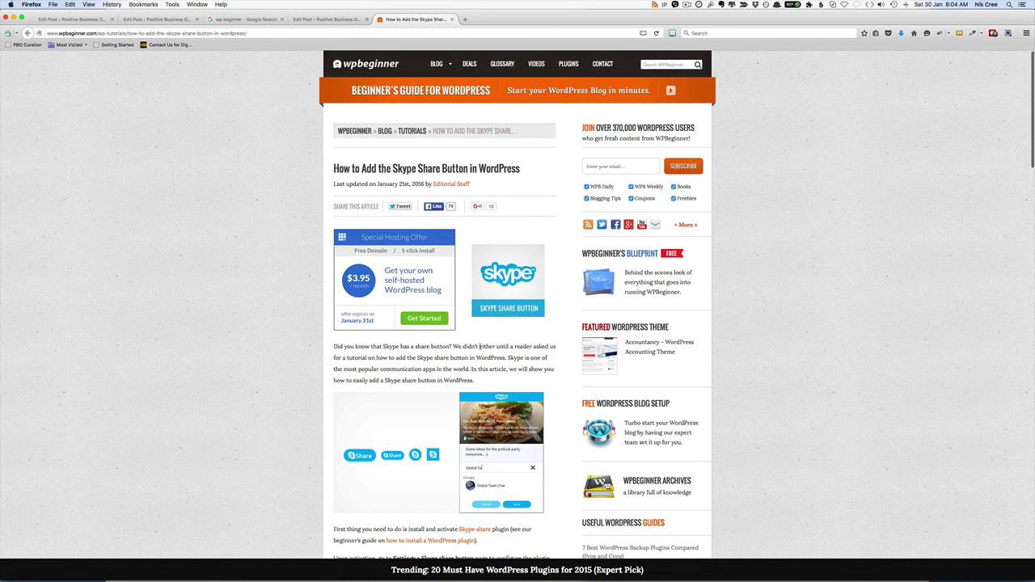
# Save the article's Skype header image into Temp under the name 'Skype Share Button.jpg'
pyautogui.rightClick(508, 275)
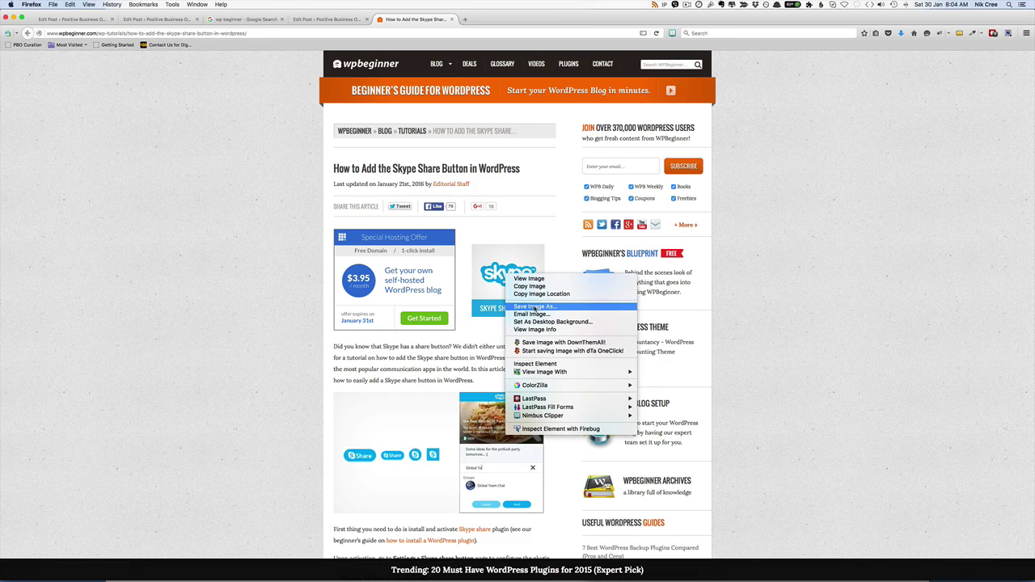
pyautogui.click(534, 308)
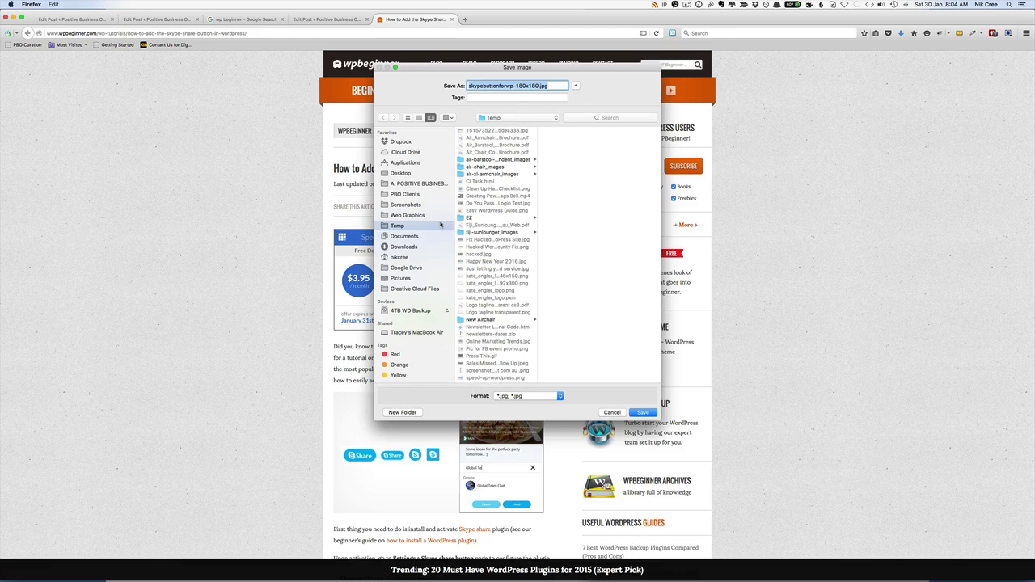
pyautogui.click(538, 86)
pyautogui.moveTo(539, 86); pyautogui.dragTo(458, 81)
pyautogui.write('Sk')
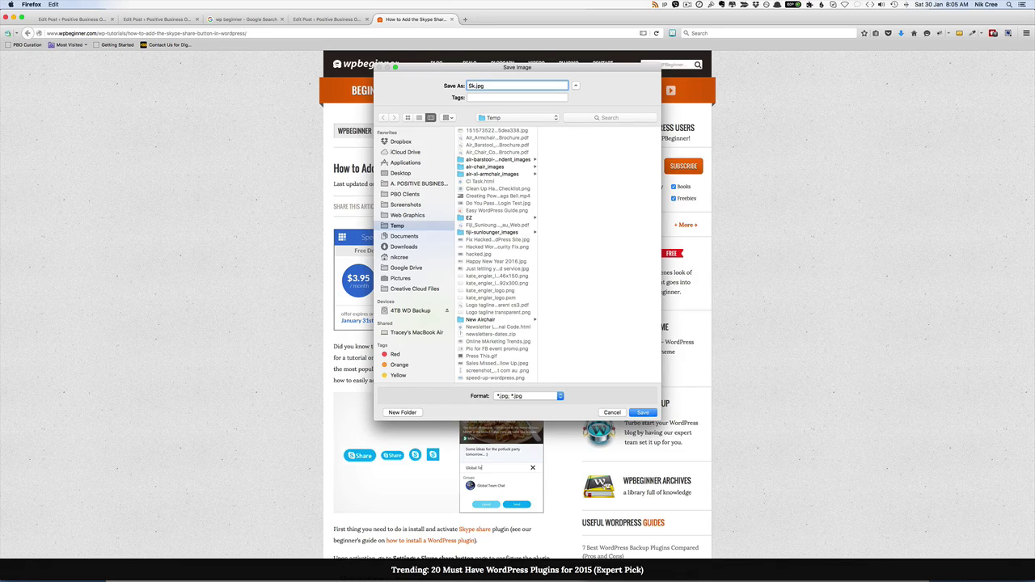
pyautogui.write('ype Share Button')
pyautogui.moveTo(460, 67); pyautogui.dragTo(432, 31)
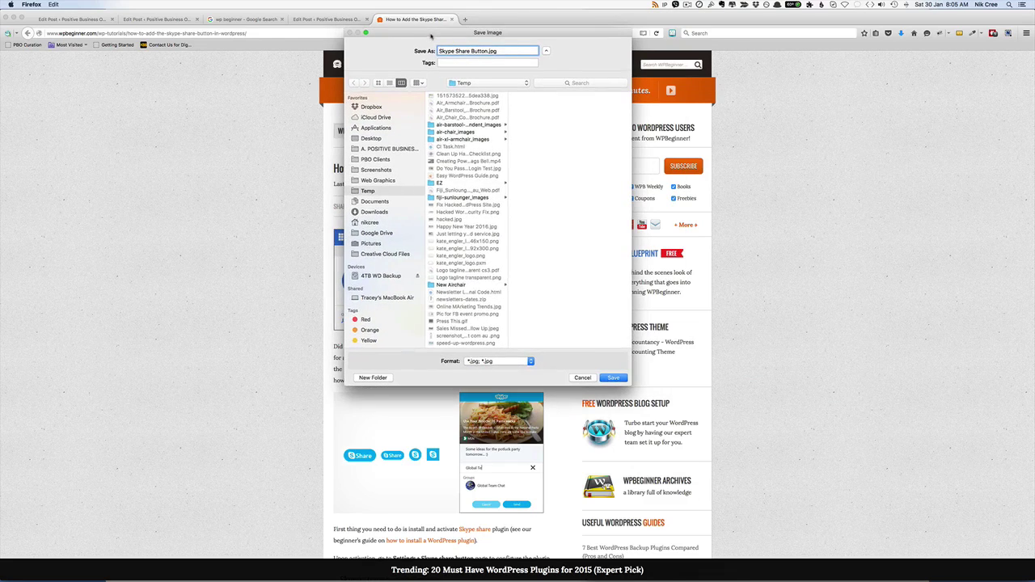
pyautogui.click(616, 378)
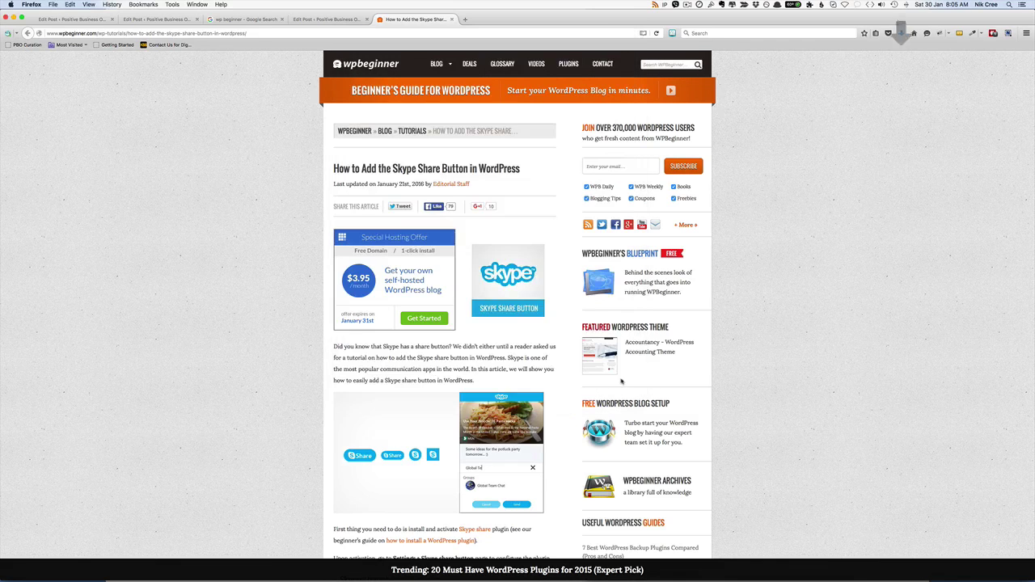
# Upload Skype Share Button.jpg from the Temp folder into the post's media library
pyautogui.click(337, 22)
pyautogui.moveTo(198, 570)
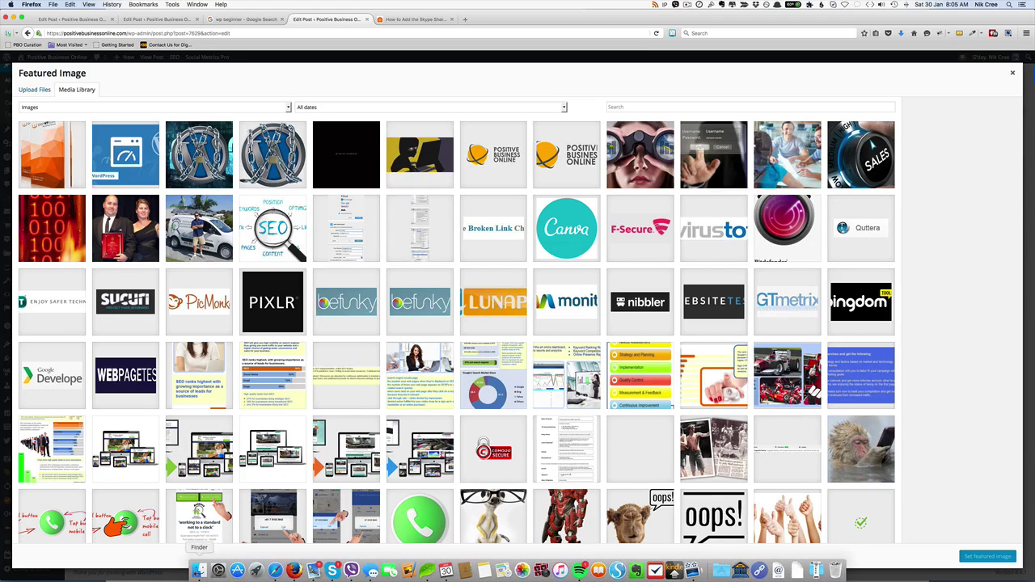
pyautogui.click(198, 570)
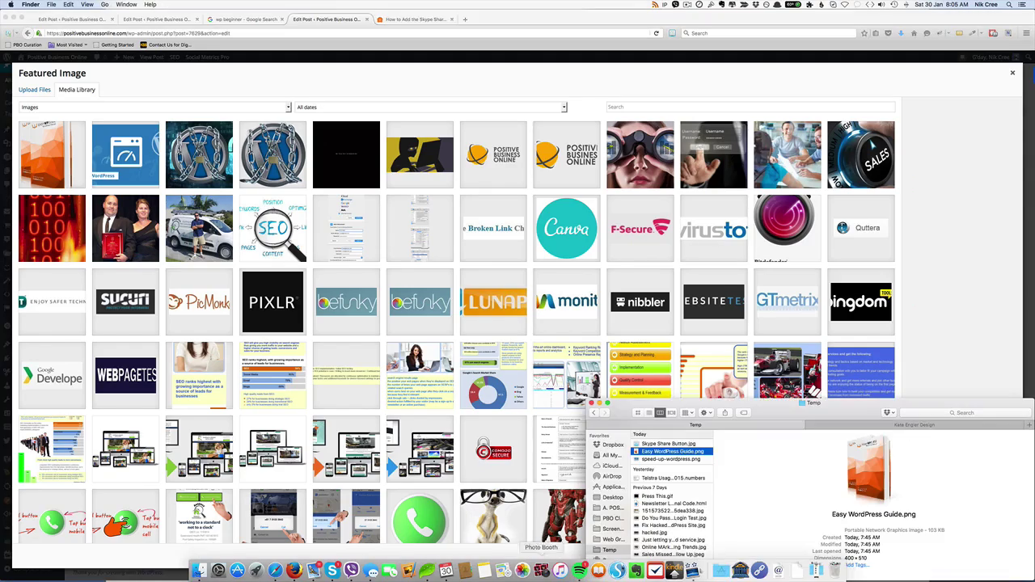
pyautogui.click(663, 444)
pyautogui.moveTo(664, 445); pyautogui.dragTo(485, 326)
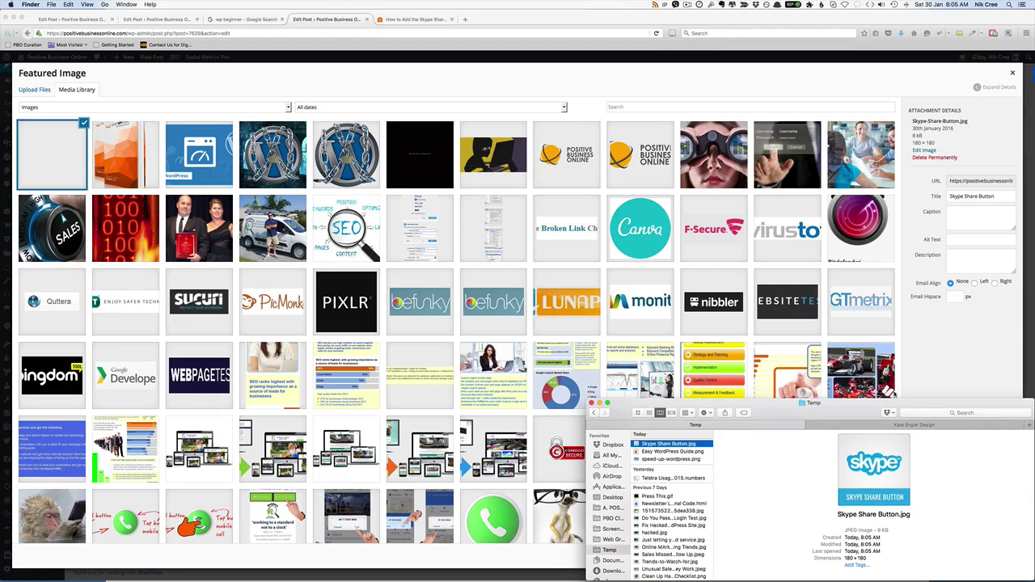
pyautogui.click(970, 327)
# Copy the title 'Skype Share Button' into alt text and description, then set it as featured image
pyautogui.click(984, 205)
pyautogui.press('super+a')
pyautogui.press('super+c')
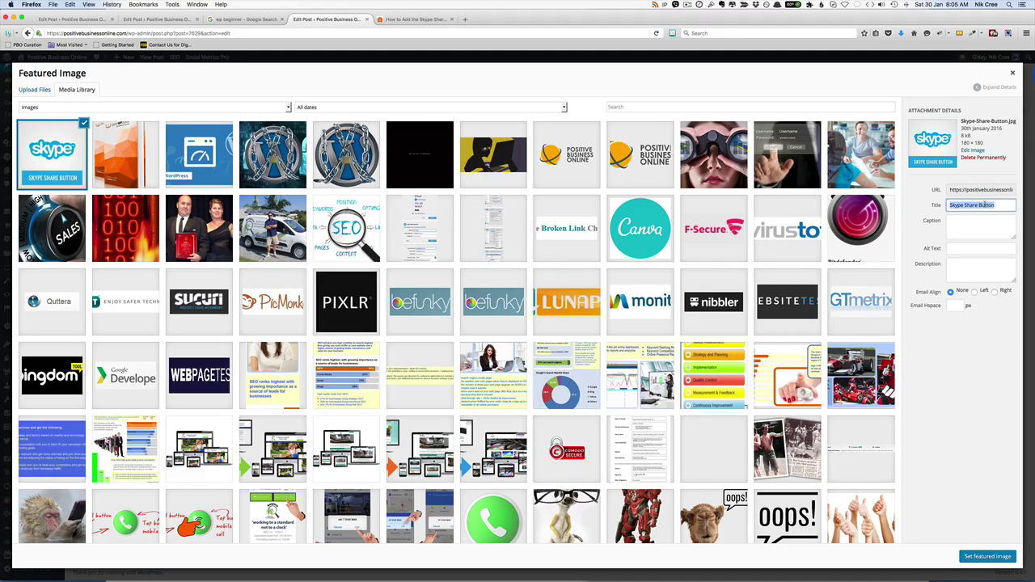
pyautogui.click(987, 249)
pyautogui.press('super+v')
pyautogui.click(976, 267)
pyautogui.press('super+v')
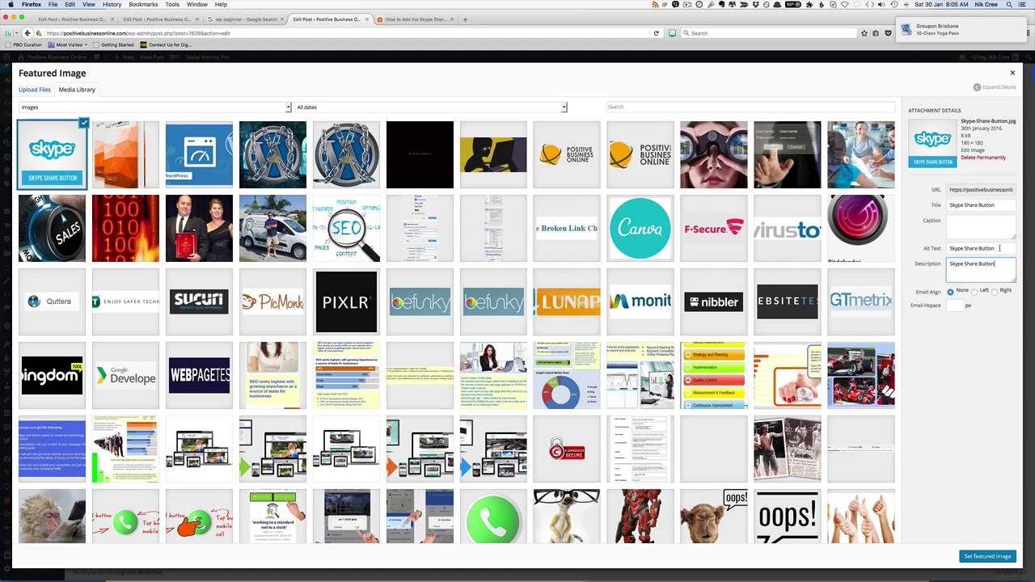
pyautogui.click(987, 557)
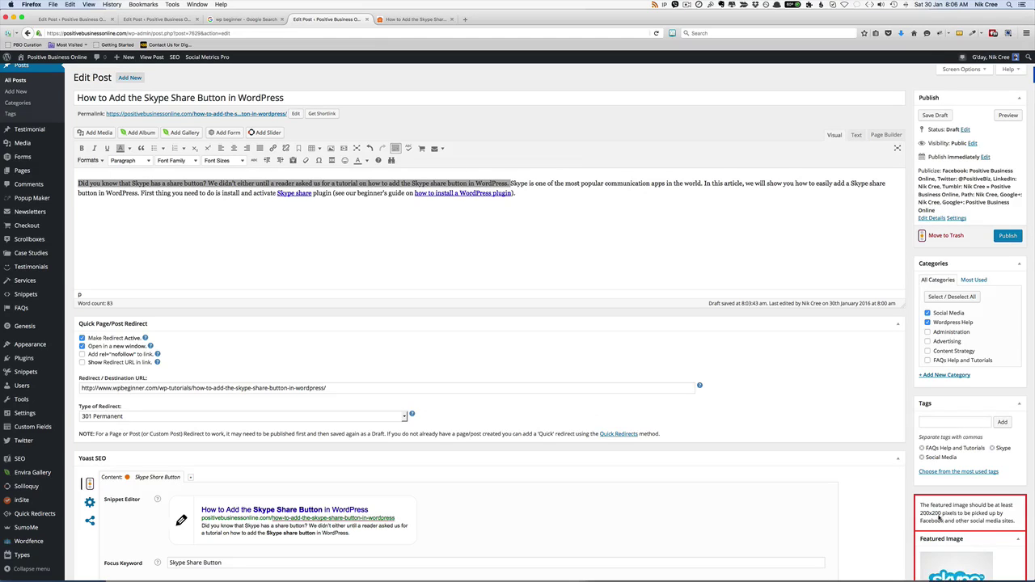
pyautogui.scroll(-2, 939, 520)
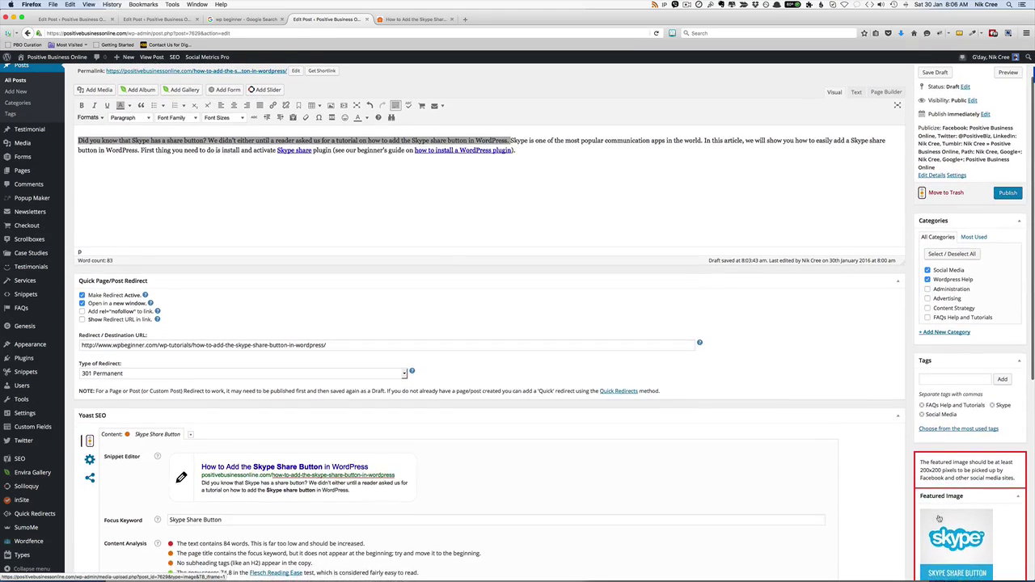
pyautogui.scroll(-2, 832, 405)
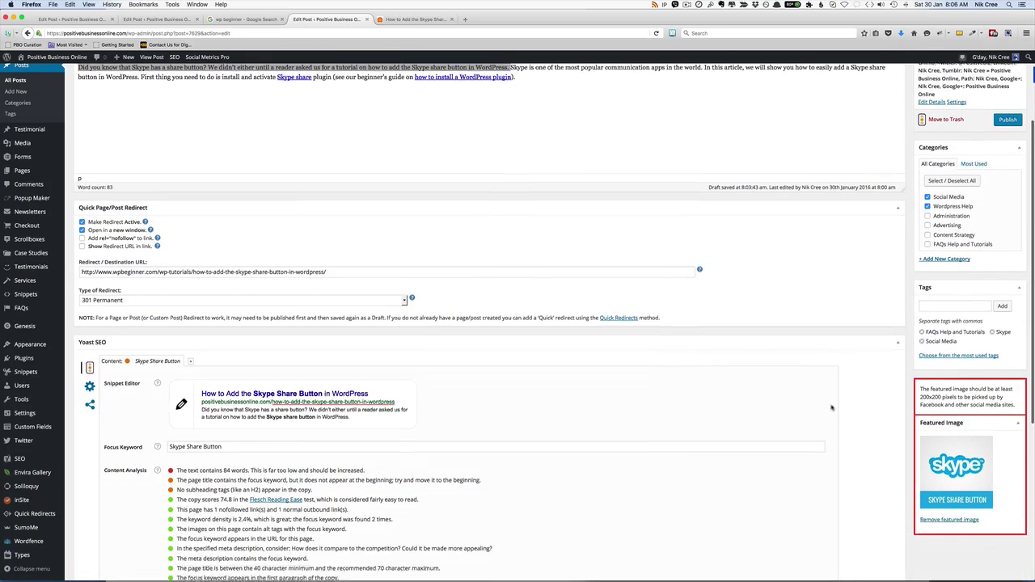
# Open Skype Share Button.jpg from Temp in Preview, resize it to 210 pixels wide, and save
pyautogui.moveTo(574, 576)
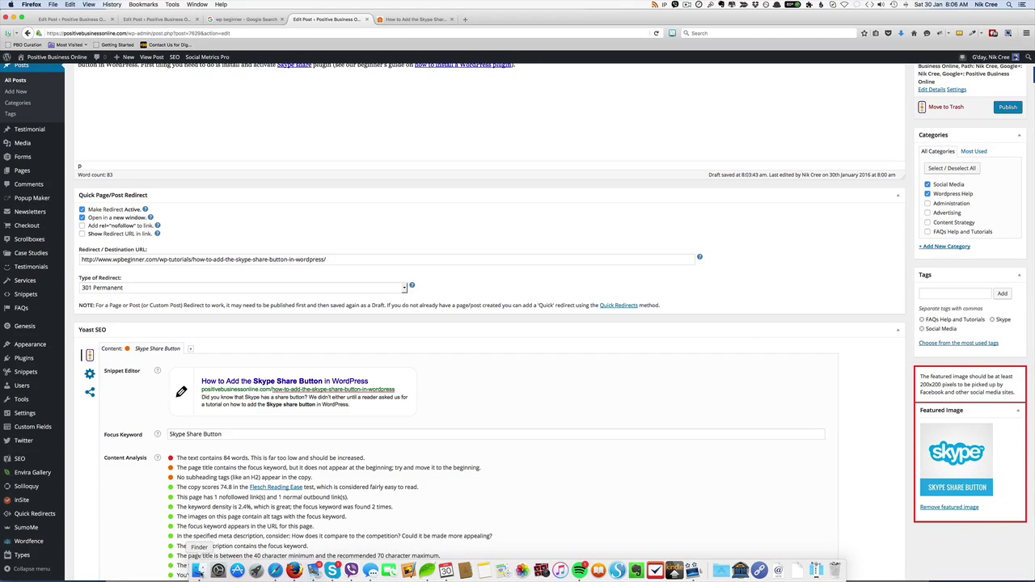
pyautogui.click(197, 570)
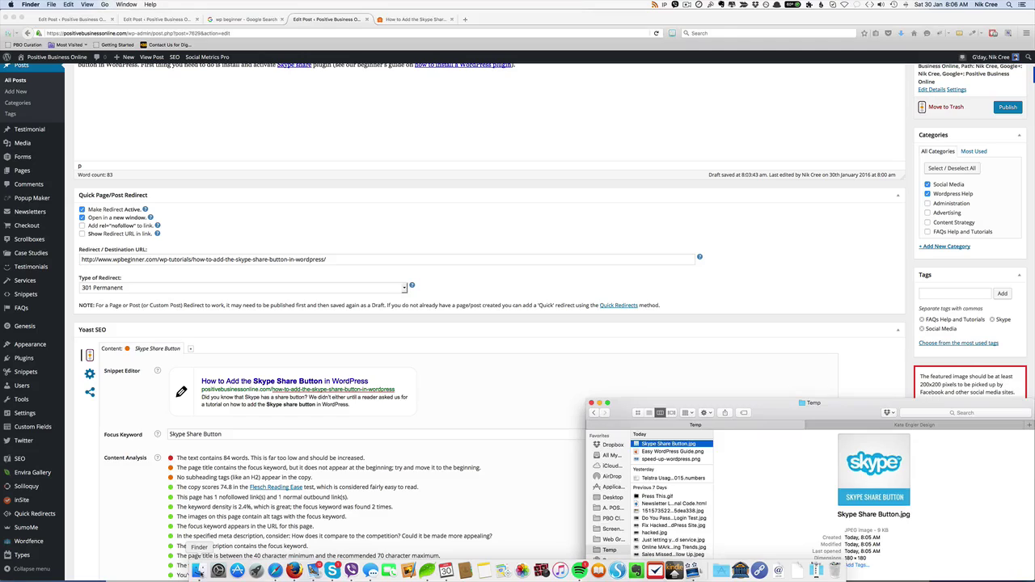
pyautogui.doubleClick(637, 444)
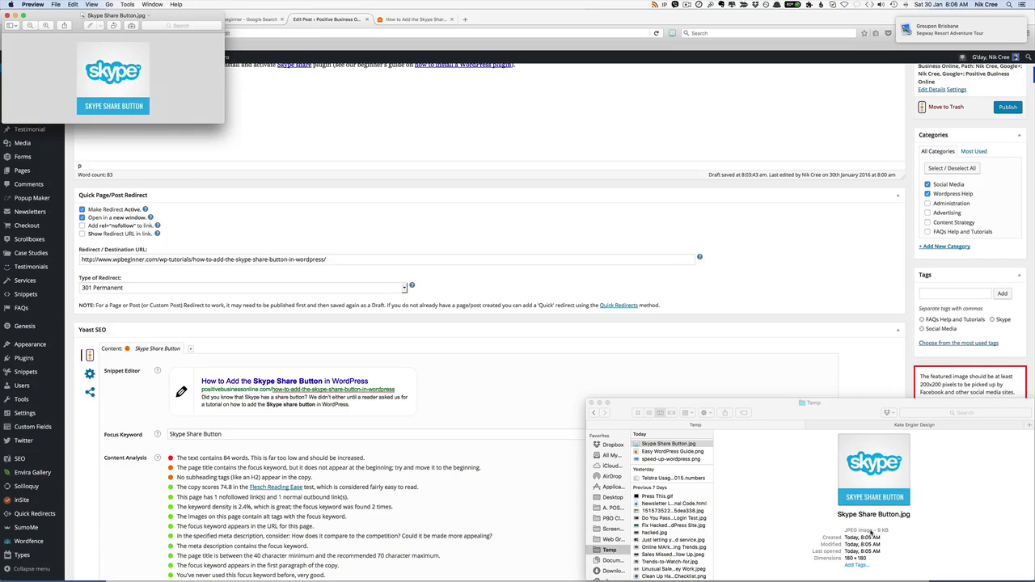
pyautogui.click(130, 5)
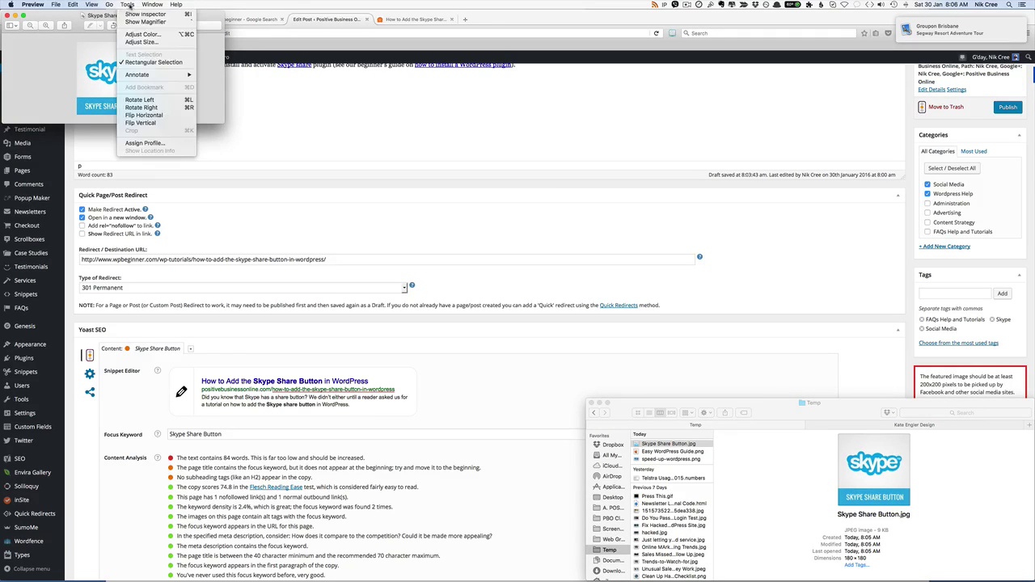
pyautogui.click(139, 42)
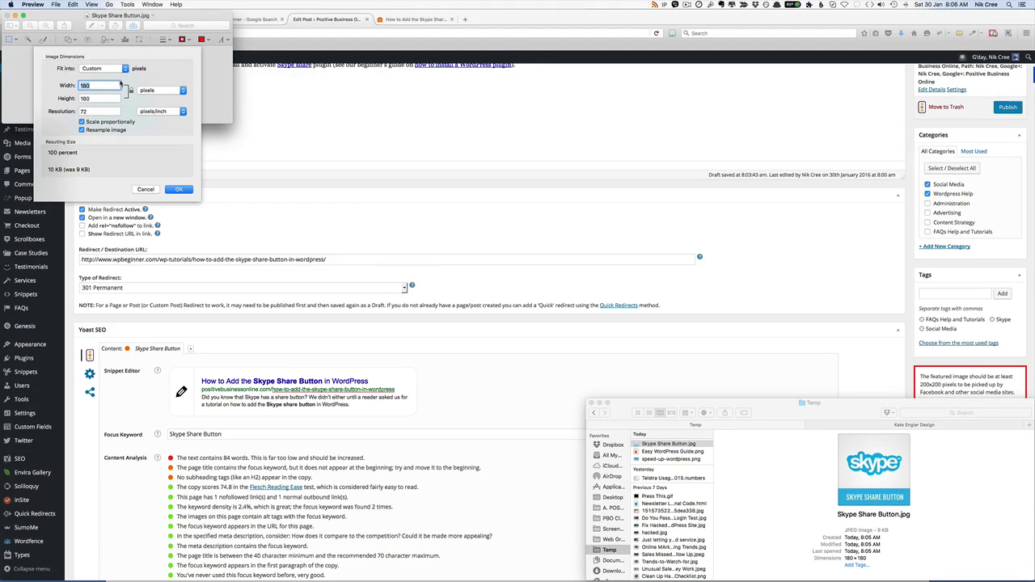
pyautogui.write('210')
pyautogui.click(168, 189)
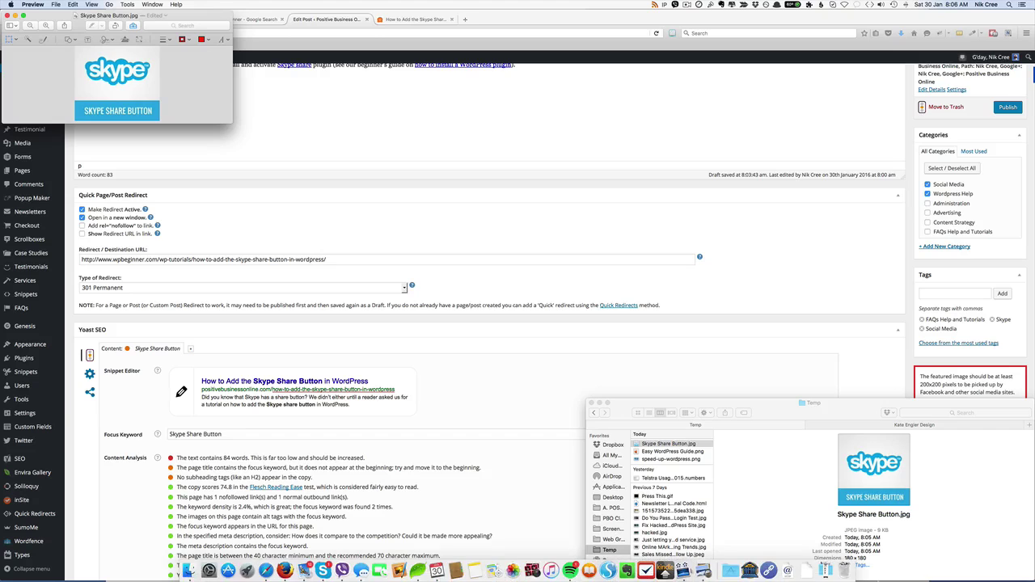
pyautogui.press('super+s')
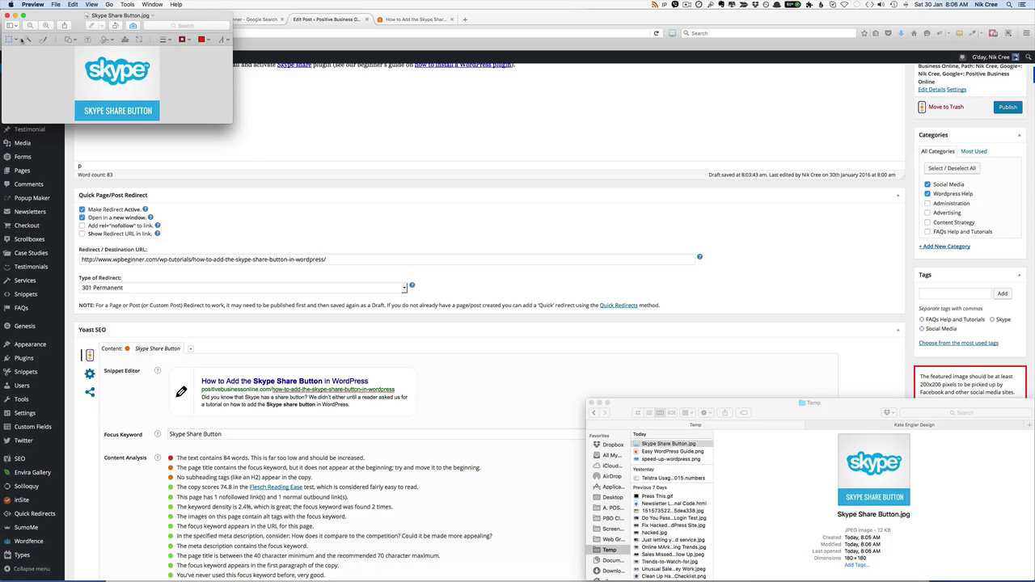
pyautogui.click(7, 15)
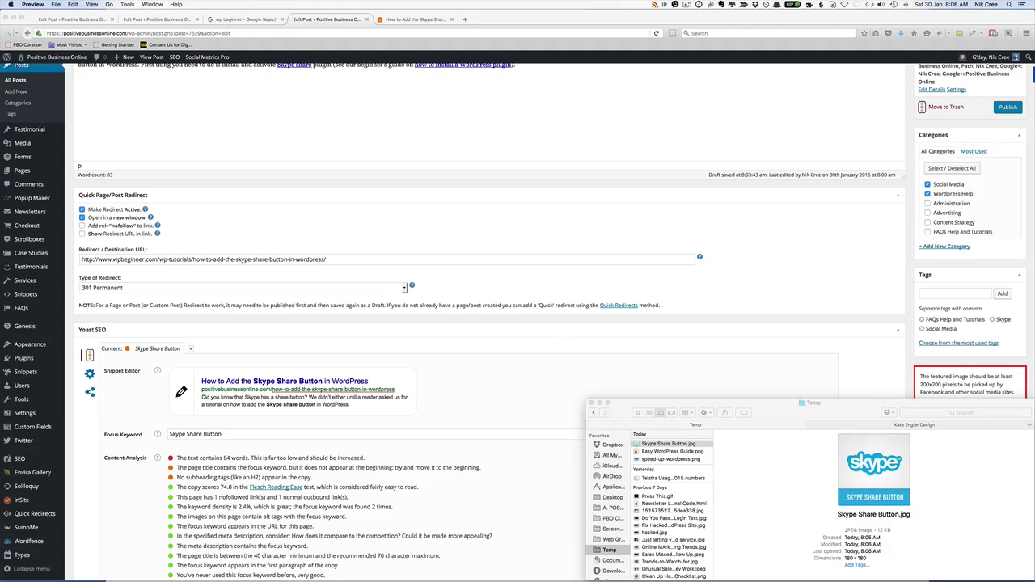
# Permanently delete the old Skype image and upload the resized Skype Share Button.jpg from Temp
pyautogui.click(925, 386)
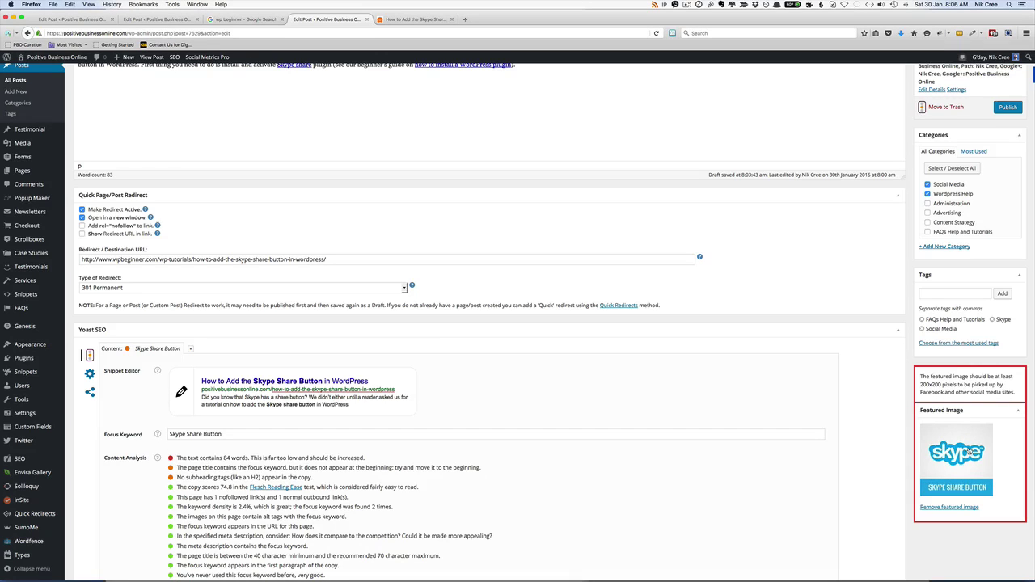
pyautogui.click(956, 465)
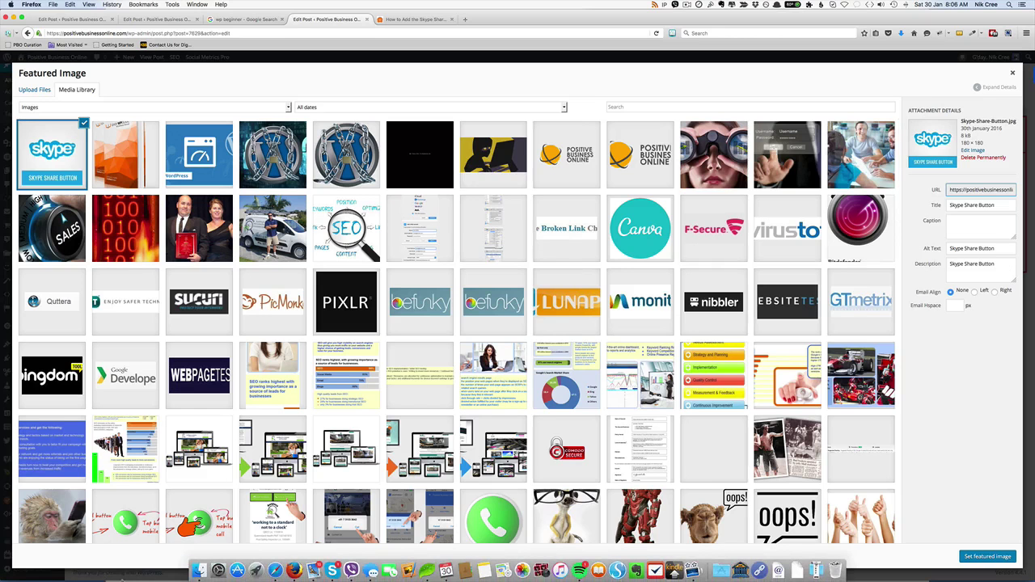
pyautogui.click(980, 157)
pyautogui.click(553, 255)
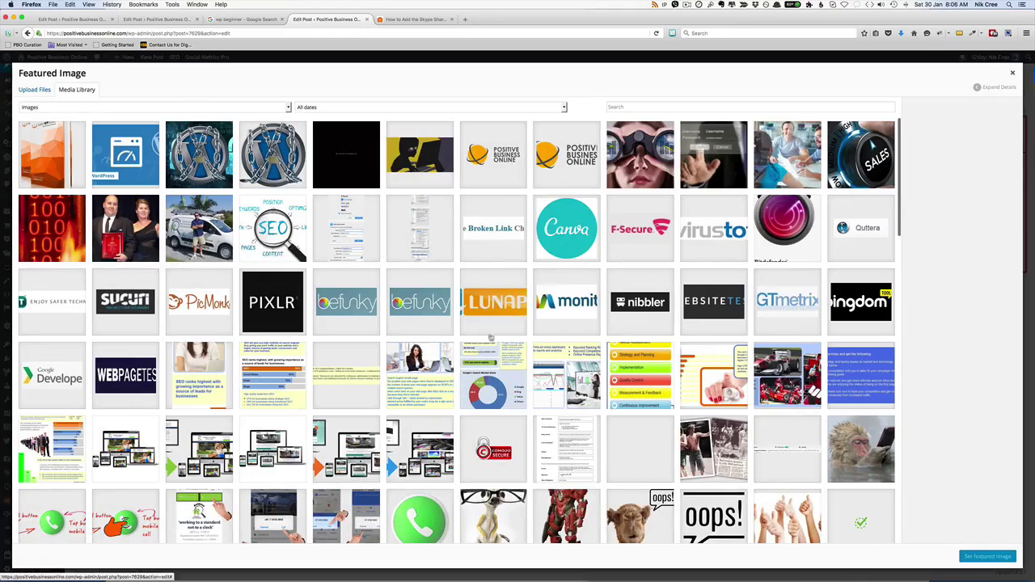
pyautogui.click(198, 571)
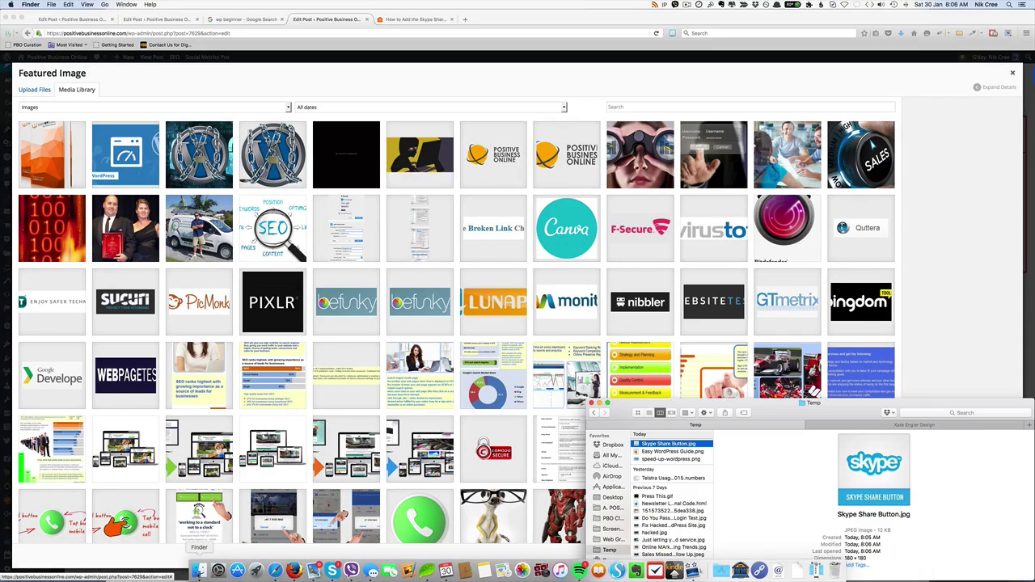
pyautogui.moveTo(640, 446); pyautogui.dragTo(558, 305)
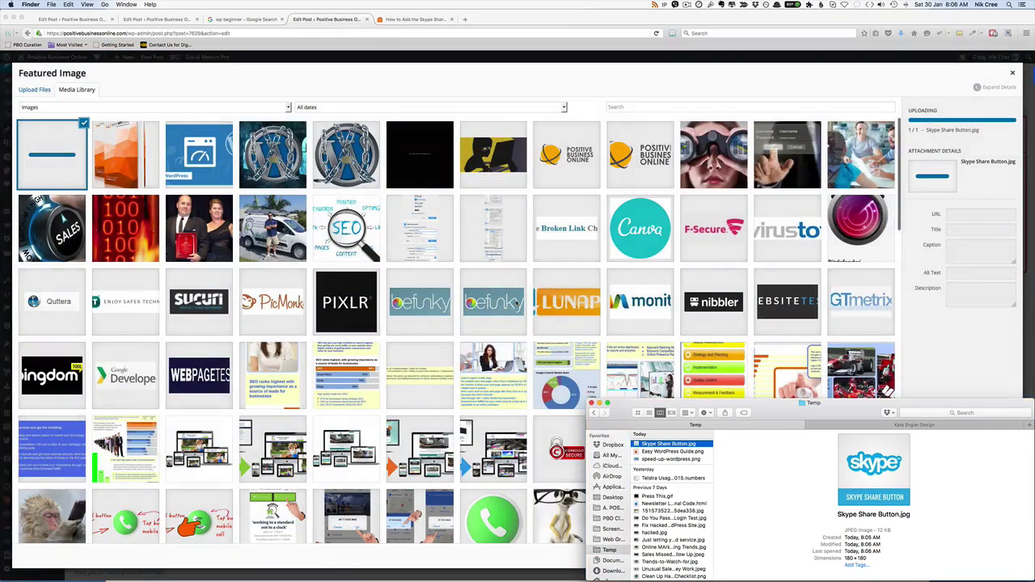
pyautogui.click(929, 369)
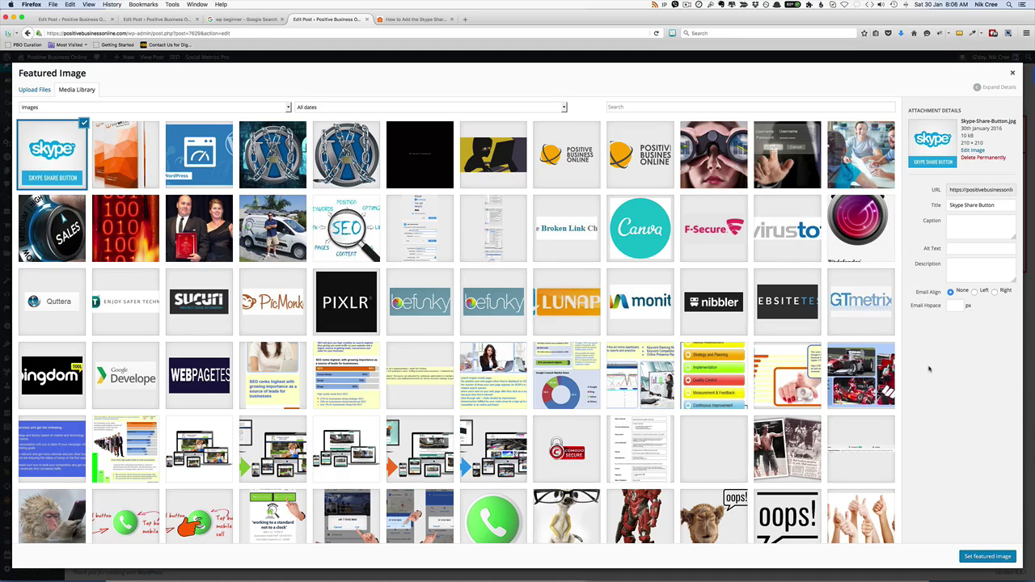
# Paste the 'Skype Share Button' title into alt text and description and make it the featured image
pyautogui.tripleClick(974, 204)
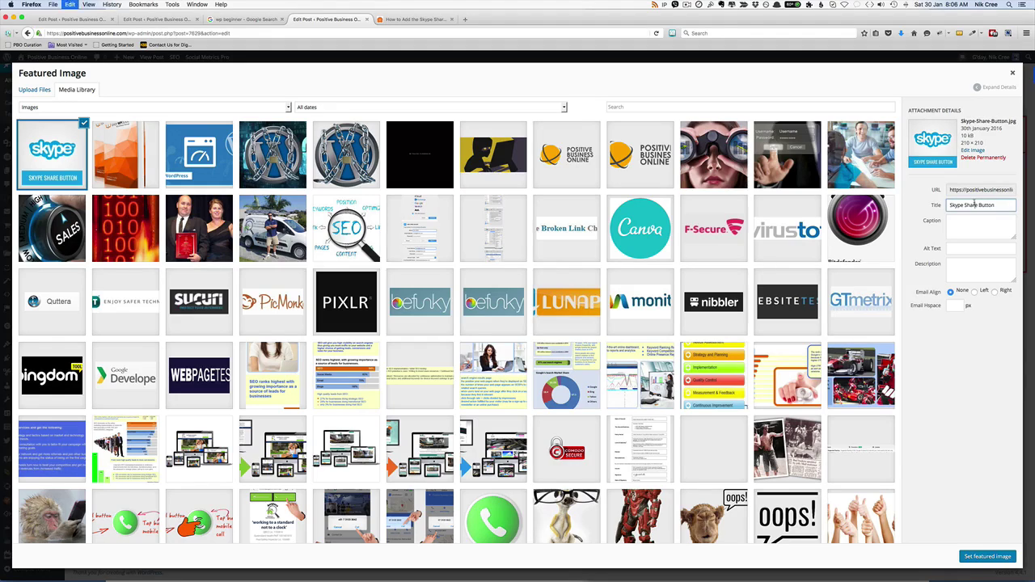
pyautogui.hotkey('ctrl', 'c')
pyautogui.click(984, 251)
pyautogui.hotkey('ctrl', 'v')
pyautogui.click(980, 269)
pyautogui.hotkey('ctrl', 'v')
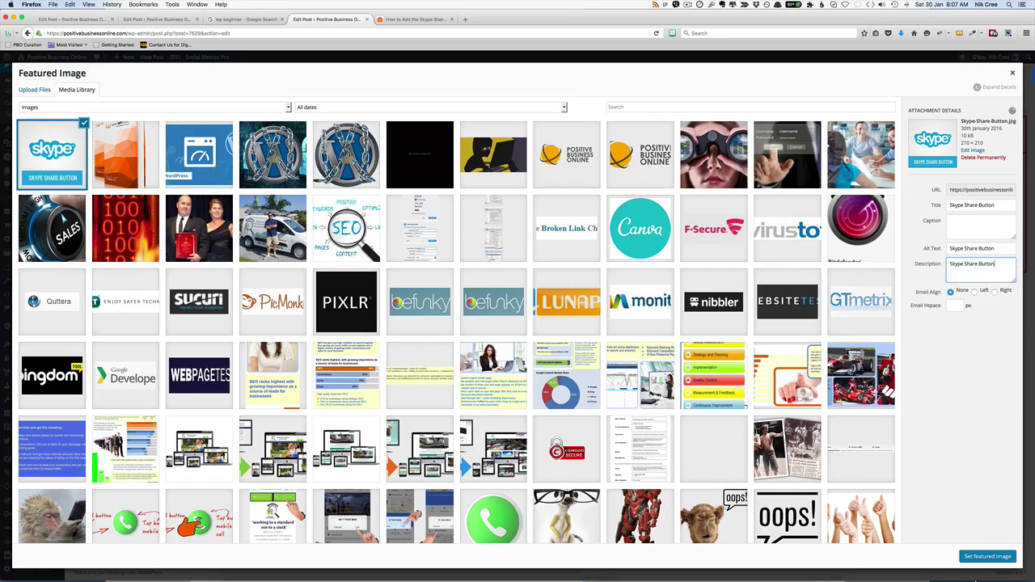
pyautogui.click(987, 556)
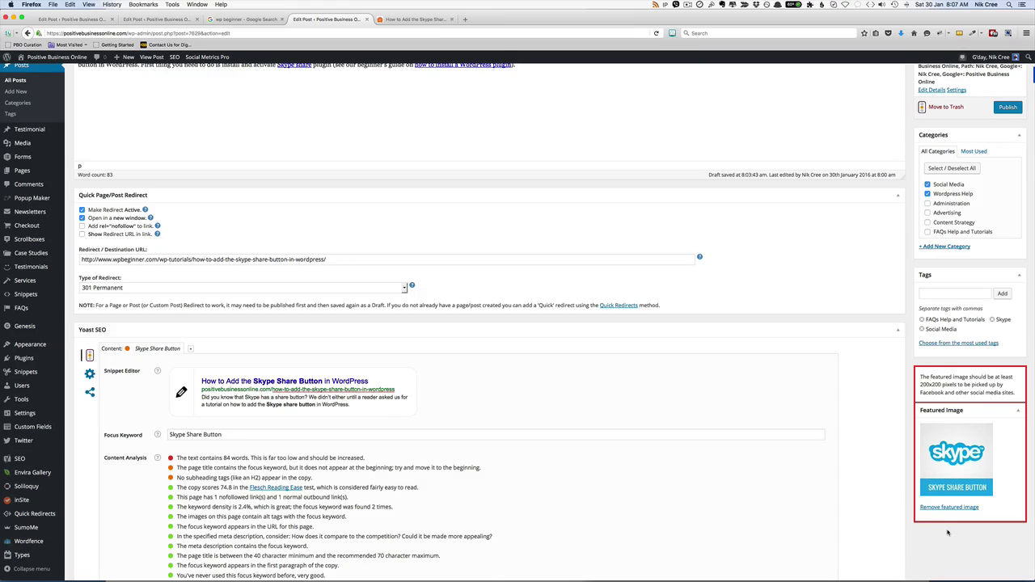
# Change the publish date from immediately to 3 February 2016, 08:00
pyautogui.scroll(3, 948, 532)
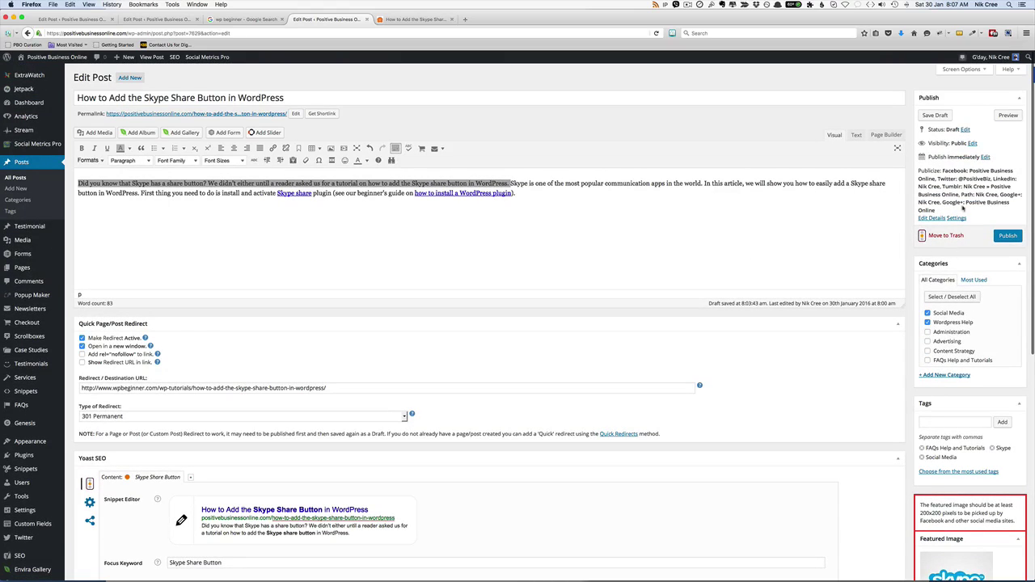
pyautogui.click(985, 157)
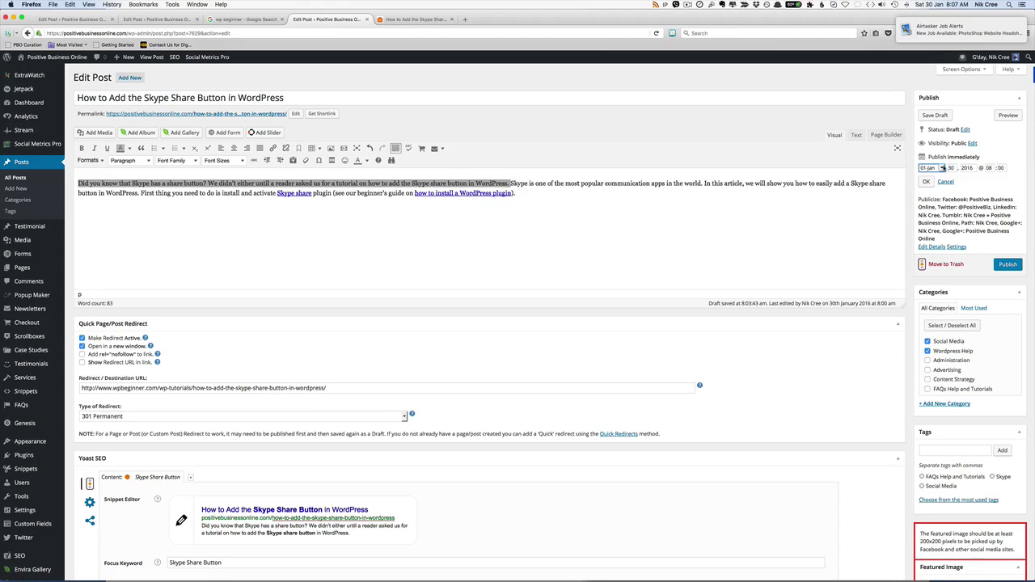
pyautogui.click(942, 168)
pyautogui.click(938, 183)
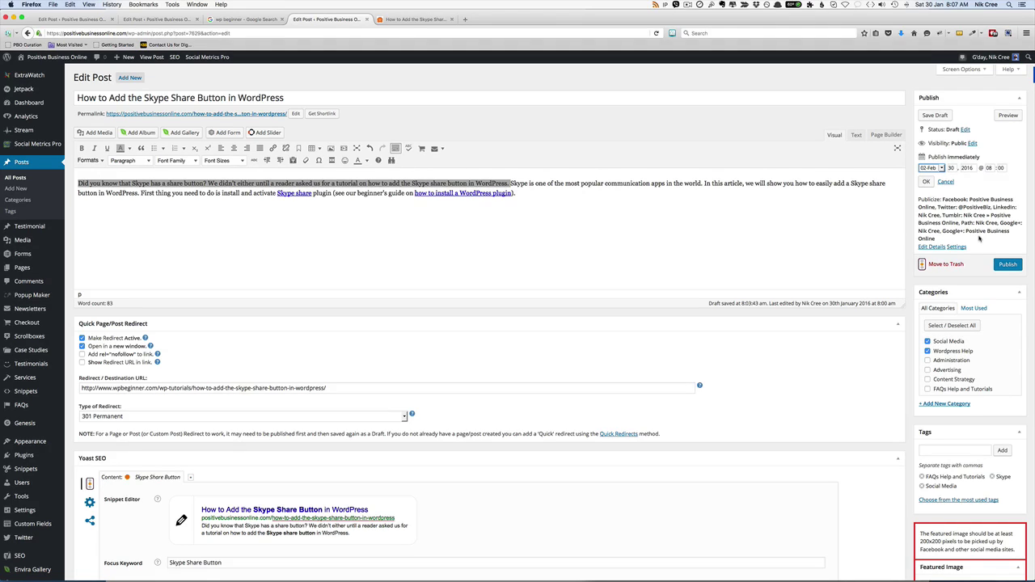
pyautogui.doubleClick(951, 167)
pyautogui.write('0')
pyautogui.click(927, 182)
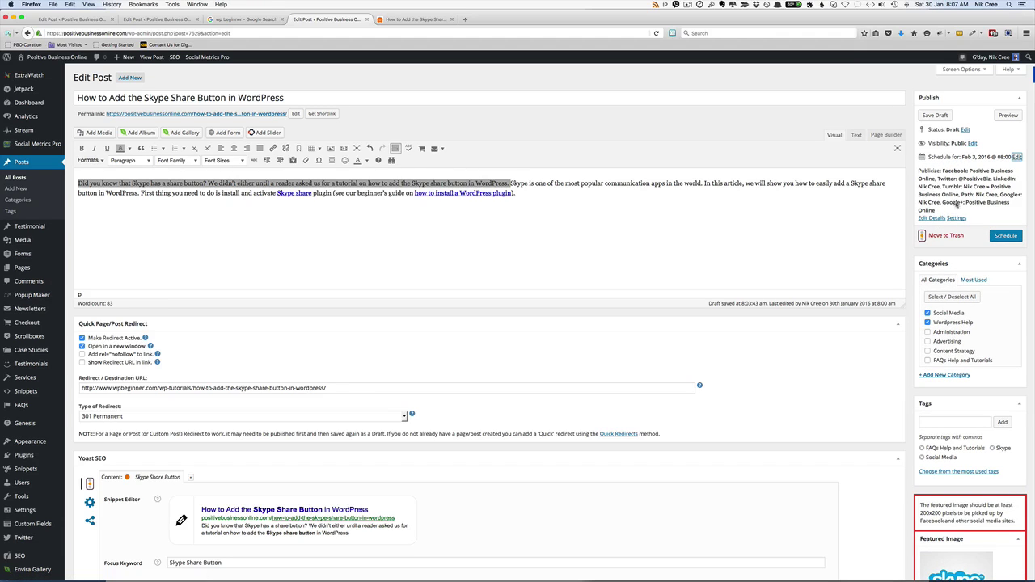
# Review the Publicize sharing accounts and message, then schedule the post for Feb 3
pyautogui.click(932, 217)
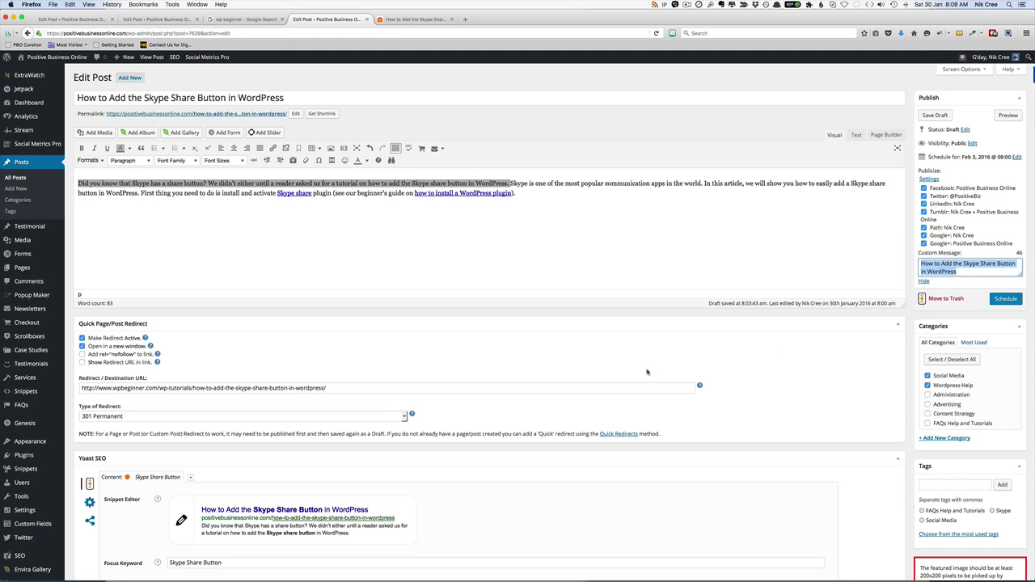
pyautogui.scroll(-3, 647, 372)
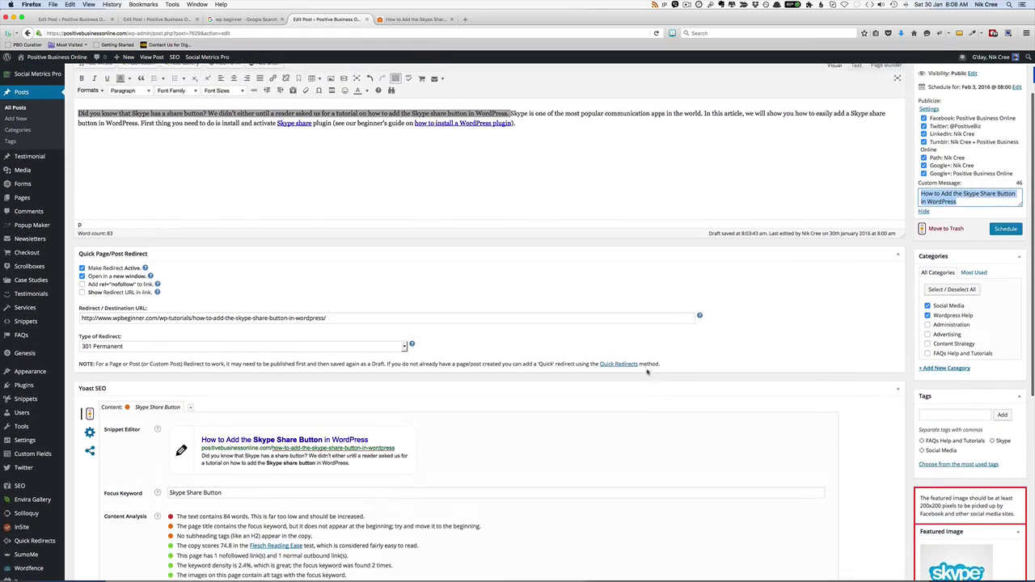
pyautogui.scroll(3, 647, 372)
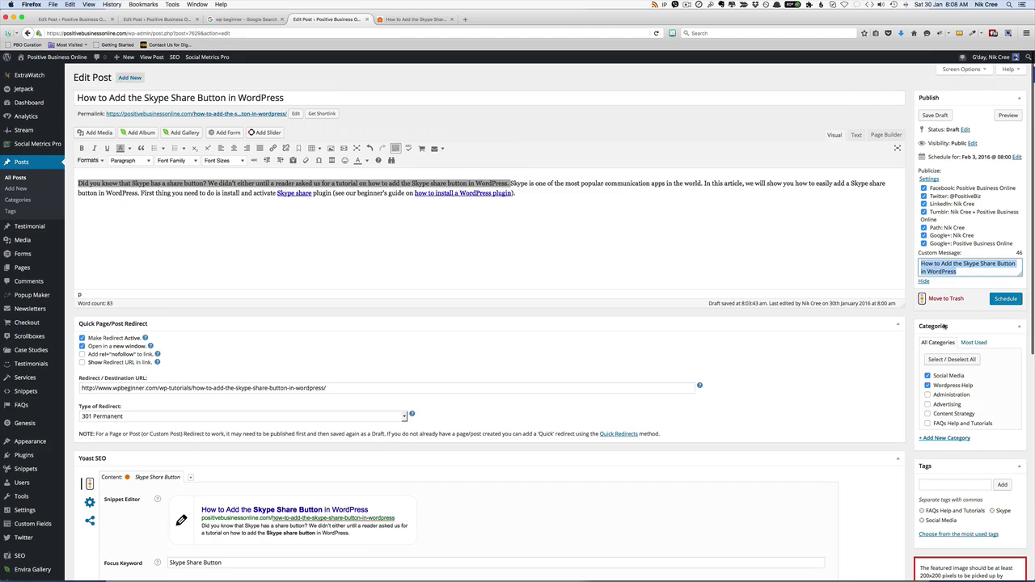
pyautogui.click(1006, 298)
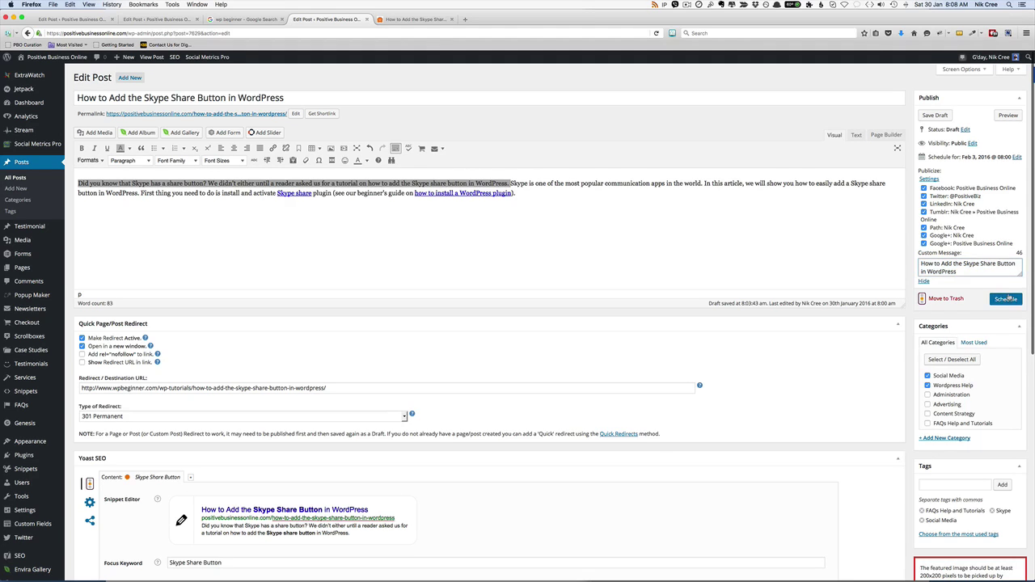